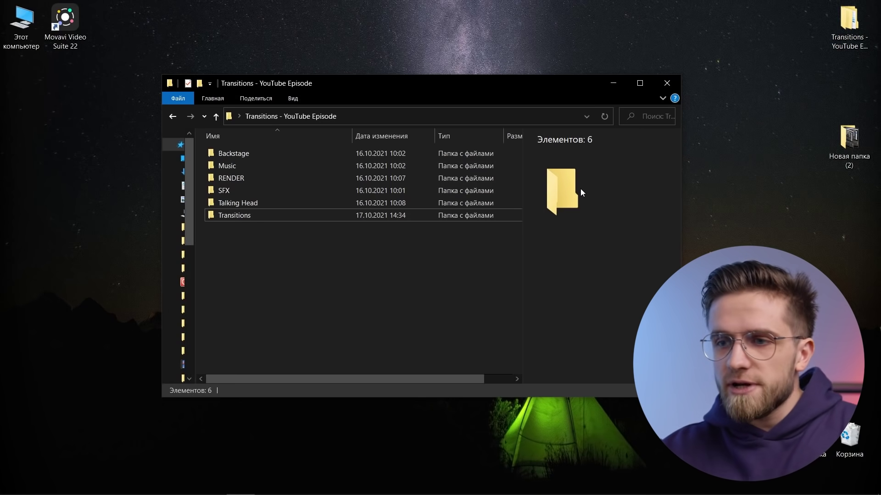
Step: Browse the Backstage and Music subfolders, returning to the episode's main folder after each
{"action": "left_click", "coordinate": [290, 156]}
{"action": "double_click", "coordinate": [291, 153]}
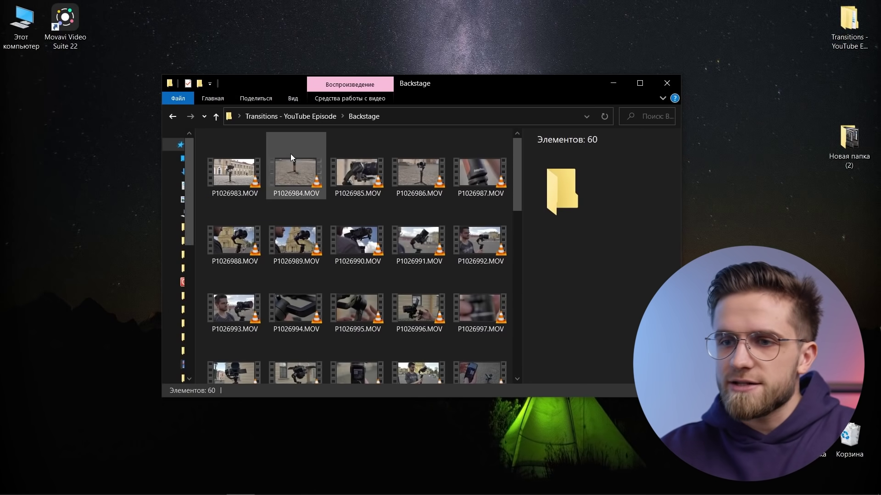
{"action": "left_click", "coordinate": [172, 117]}
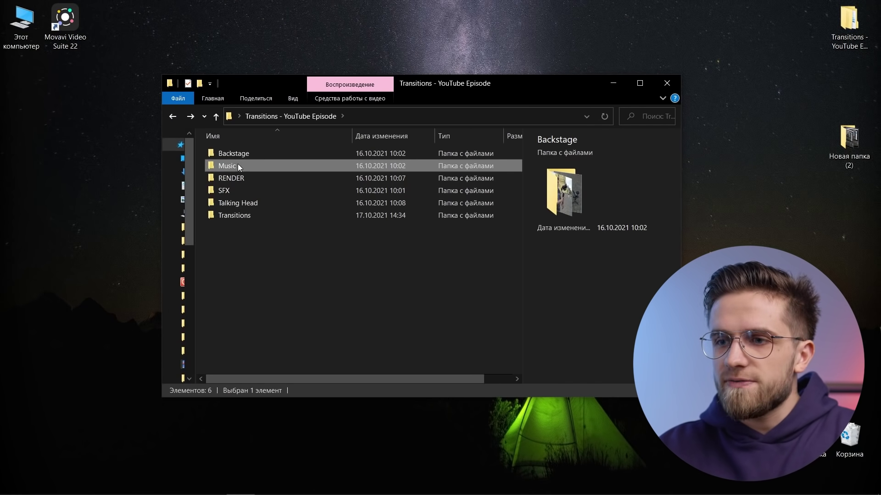
{"action": "double_click", "coordinate": [237, 165]}
{"action": "left_click", "coordinate": [173, 117]}
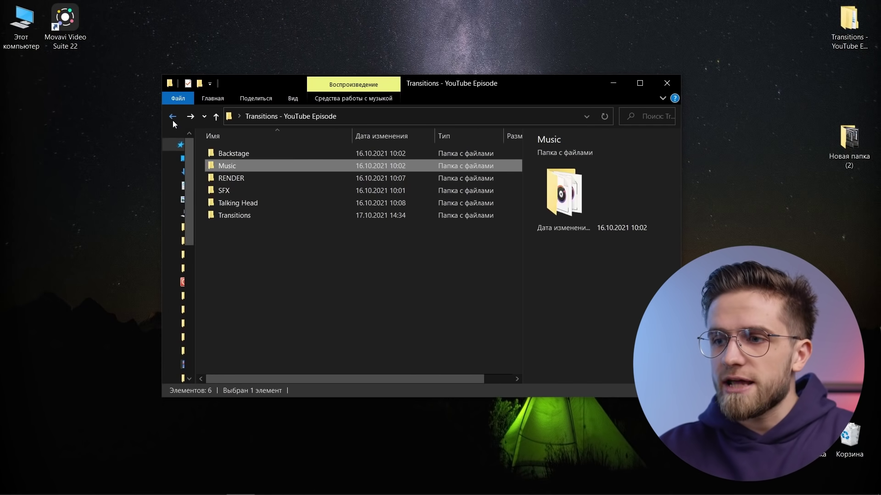
Step: Look through the SFX, Talking Head and Transitions subfolders, checking the bleed sound effect
{"action": "left_click", "coordinate": [274, 174]}
{"action": "double_click", "coordinate": [260, 190]}
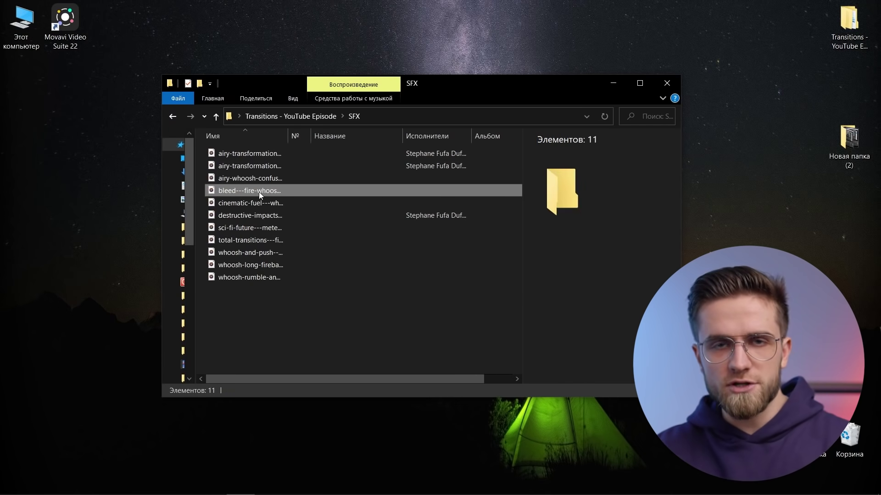
{"action": "left_click", "coordinate": [259, 191]}
{"action": "left_click", "coordinate": [173, 117]}
{"action": "double_click", "coordinate": [248, 203]}
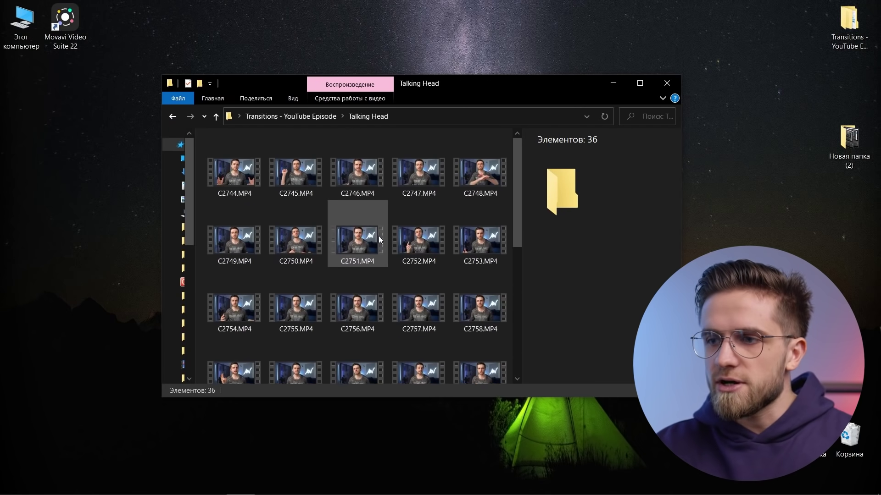
{"action": "left_click", "coordinate": [173, 117]}
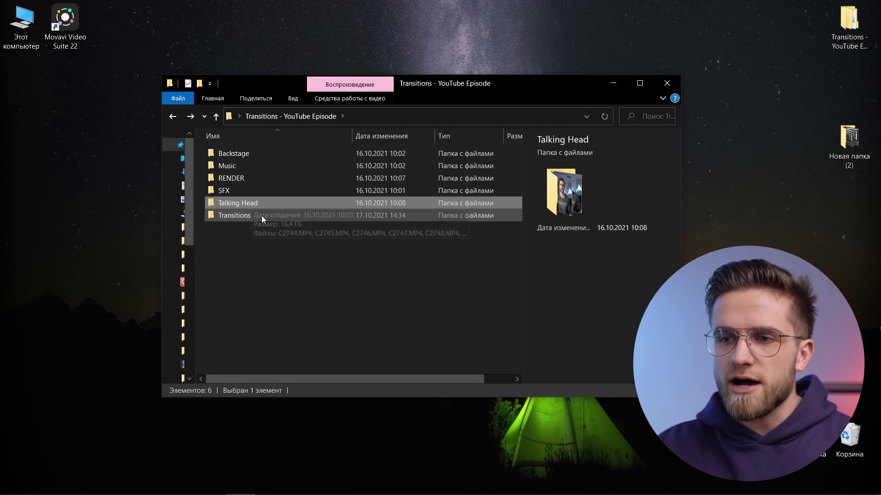
{"action": "left_click", "coordinate": [261, 214]}
{"action": "left_click", "coordinate": [258, 202]}
{"action": "double_click", "coordinate": [263, 213]}
{"action": "scroll", "coordinate": [268, 214], "scroll_direction": "down", "scroll_amount": 3}
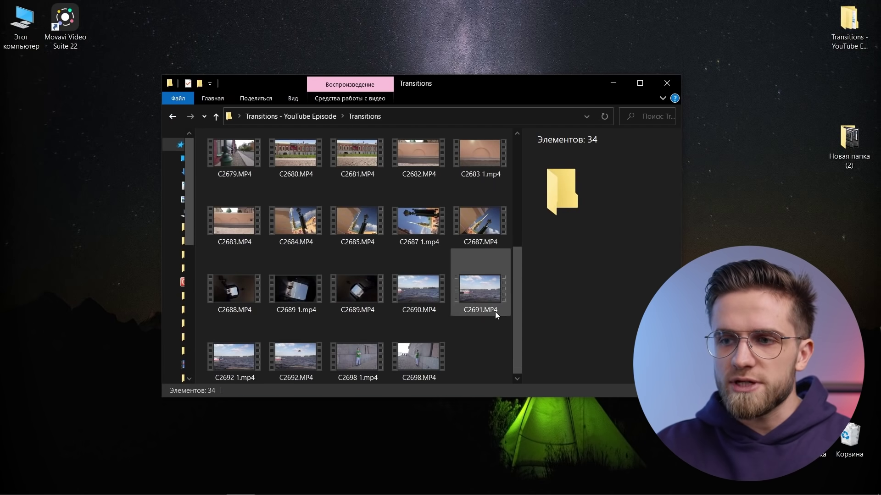
{"action": "left_click_drag", "start_coordinate": [494, 312], "coordinate": [228, 81]}
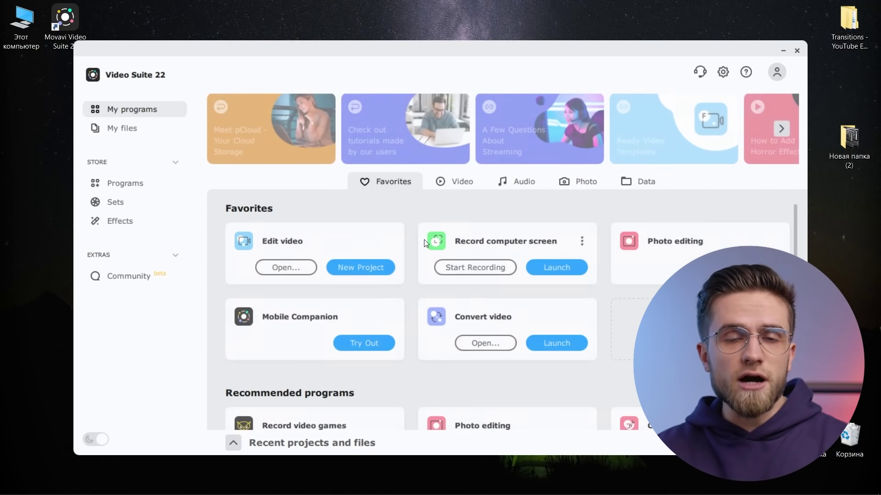
Step: Scroll through the launcher's Favorites and switch the theme back to light mode
{"action": "scroll", "coordinate": [423, 239], "scroll_direction": "down", "scroll_amount": 5}
{"action": "scroll", "coordinate": [421, 304], "scroll_direction": "up", "scroll_amount": 3}
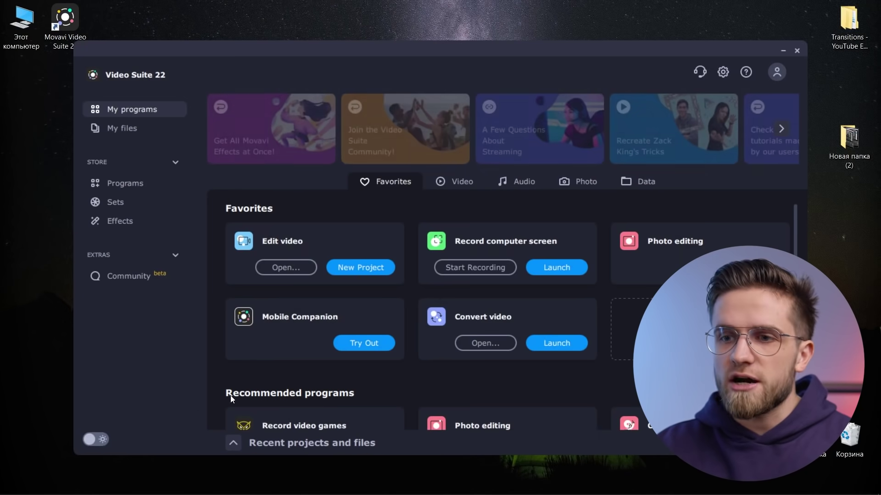
{"action": "scroll", "coordinate": [439, 296], "scroll_direction": "down", "scroll_amount": 6}
{"action": "scroll", "coordinate": [439, 297], "scroll_direction": "up", "scroll_amount": 6}
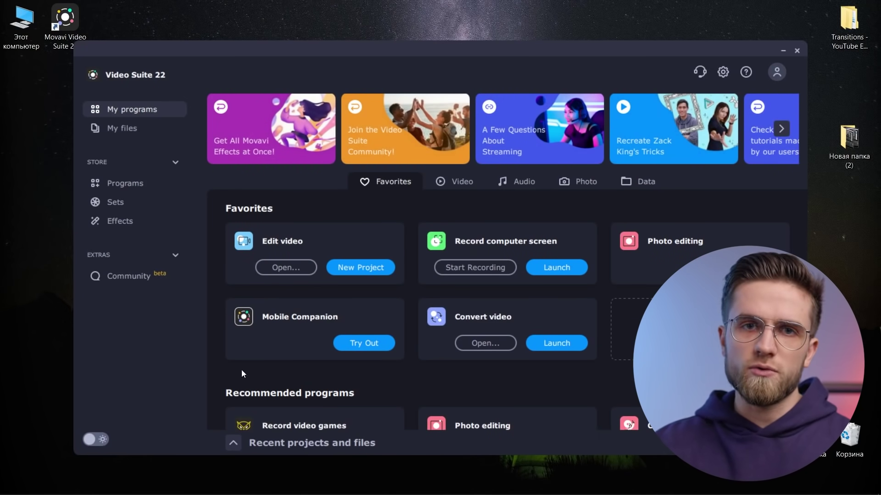
{"action": "left_click", "coordinate": [95, 440]}
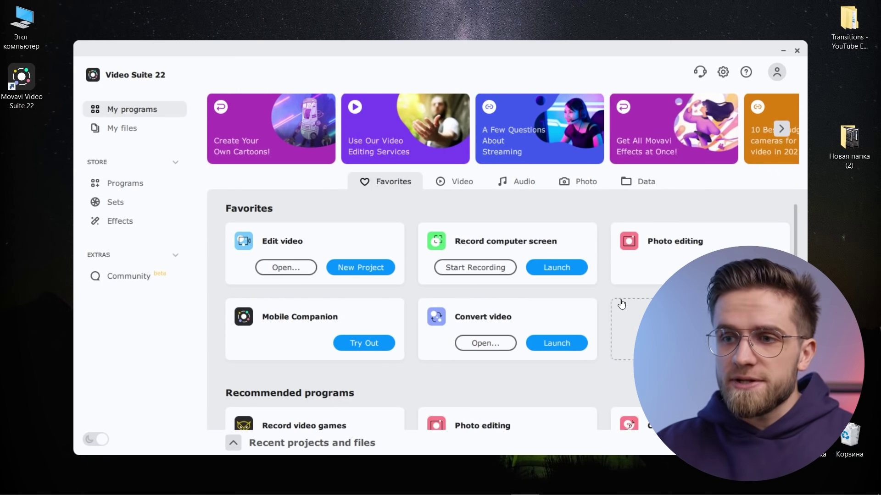
{"action": "scroll", "coordinate": [579, 323], "scroll_direction": "down", "scroll_amount": 3}
{"action": "scroll", "coordinate": [579, 322], "scroll_direction": "up", "scroll_amount": 3}
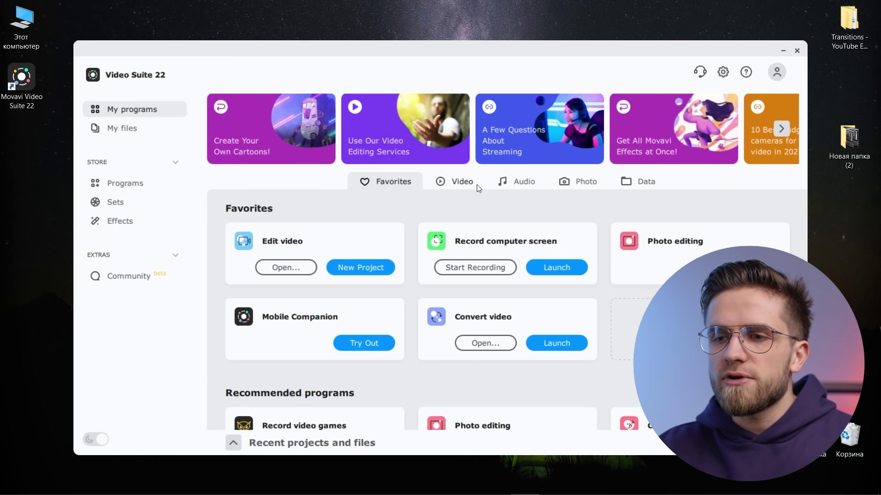
Step: Browse the Video, Audio, Photo and Data program groups
{"action": "left_click", "coordinate": [452, 179]}
{"action": "scroll", "coordinate": [515, 298], "scroll_direction": "down", "scroll_amount": 4}
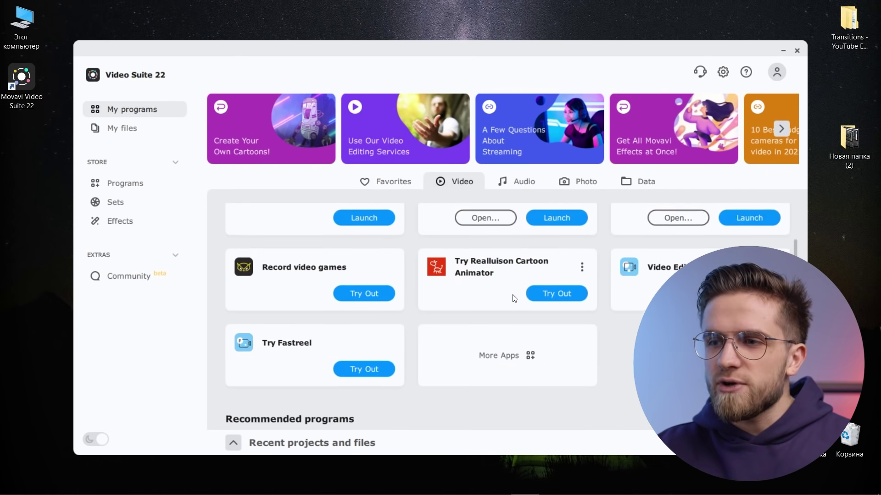
{"action": "scroll", "coordinate": [531, 350], "scroll_direction": "up", "scroll_amount": 4}
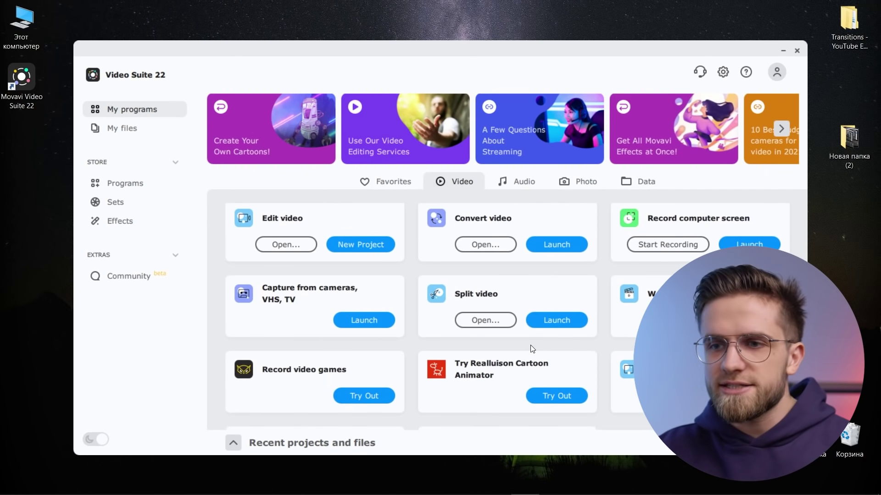
{"action": "left_click", "coordinate": [519, 187]}
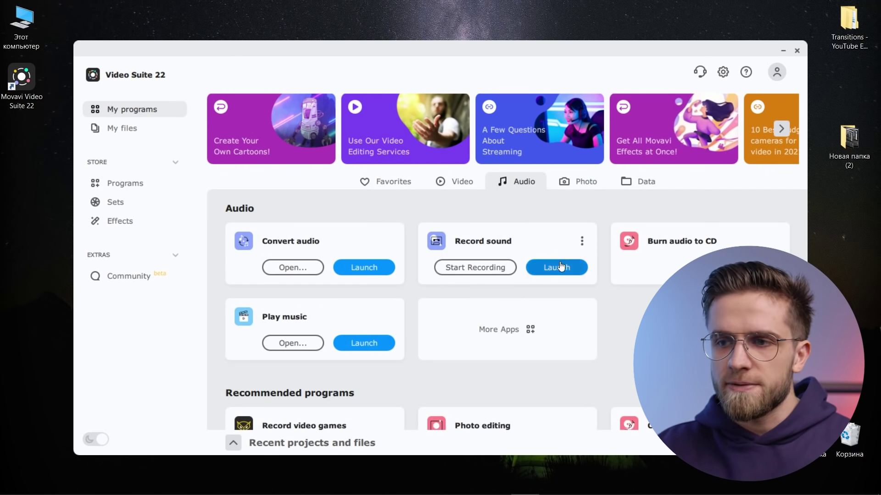
{"action": "left_click", "coordinate": [584, 186]}
{"action": "left_click", "coordinate": [648, 182]}
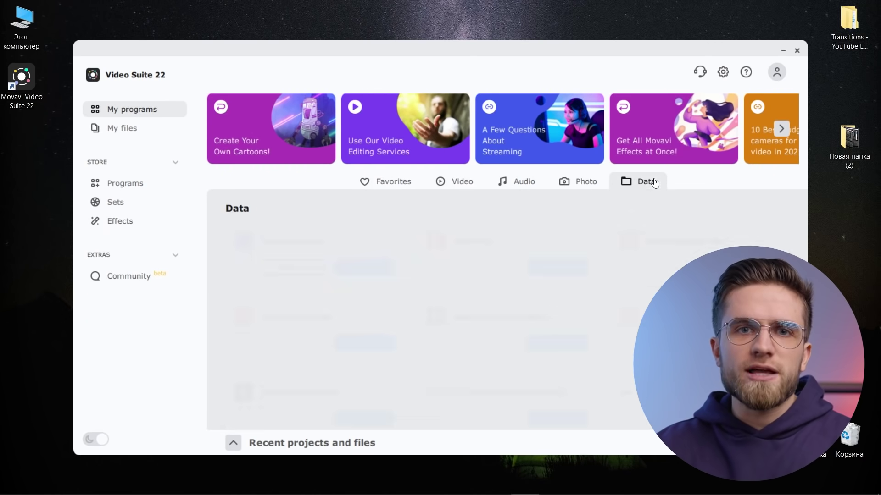
Step: Scroll the Data programs, revisit the Video group, then return to Favorites
{"action": "scroll", "coordinate": [626, 292], "scroll_direction": "down", "scroll_amount": 3}
{"action": "scroll", "coordinate": [627, 297], "scroll_direction": "up", "scroll_amount": 3}
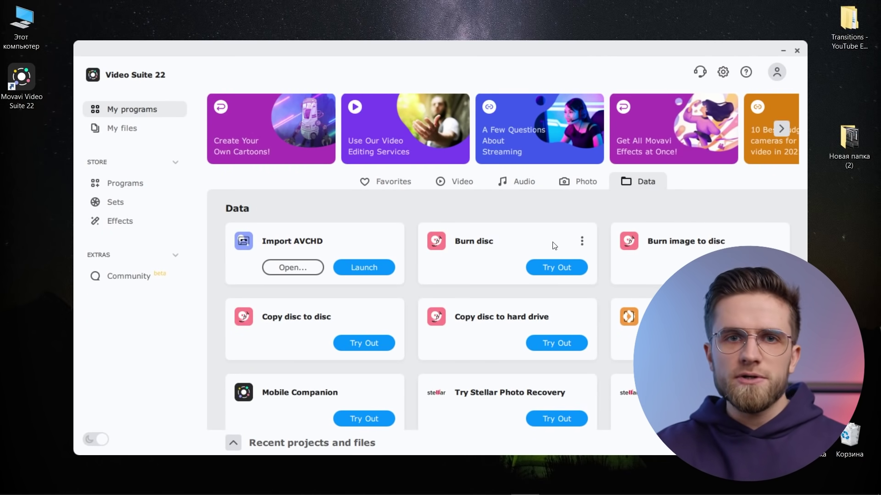
{"action": "scroll", "coordinate": [492, 332], "scroll_direction": "down", "scroll_amount": 2}
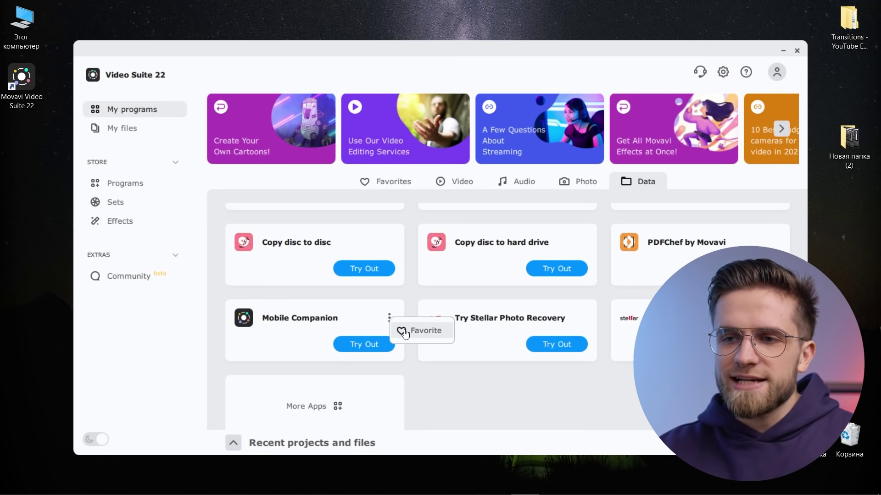
{"action": "left_click", "coordinate": [462, 175]}
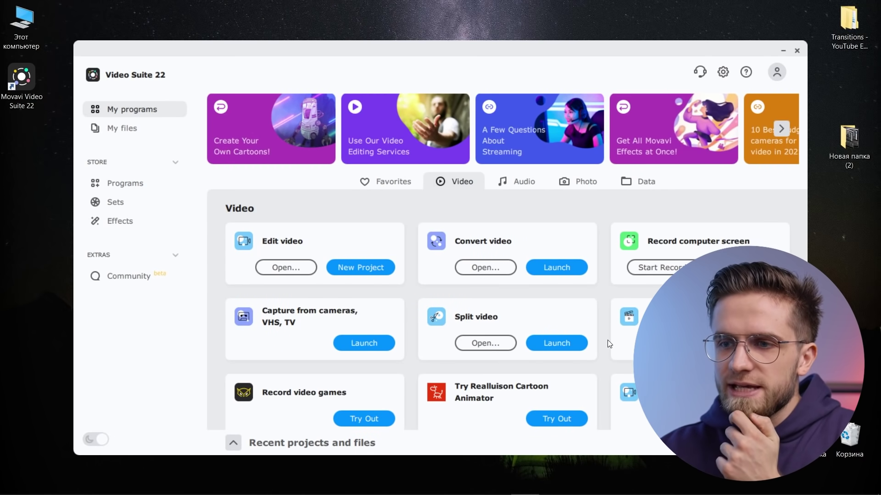
{"action": "left_click", "coordinate": [393, 183]}
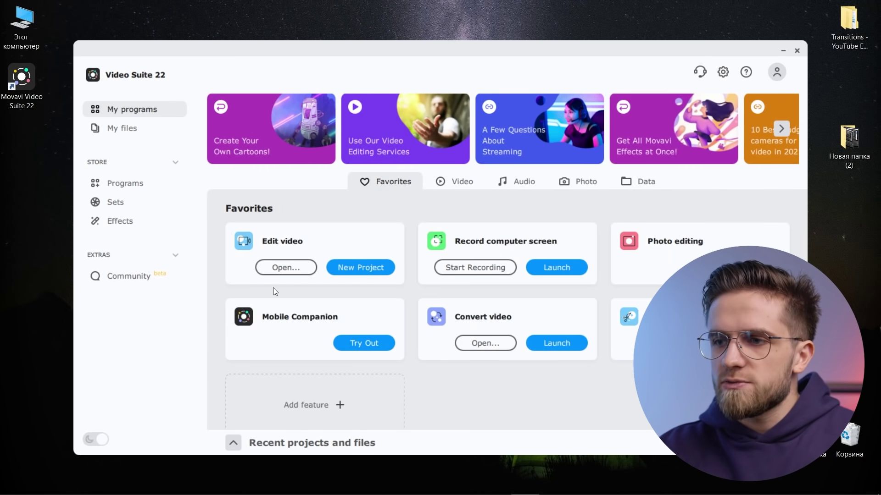
Step: Scroll down the Favorites page through recommended programs, effects and courses
{"action": "scroll", "coordinate": [274, 282], "scroll_direction": "down", "scroll_amount": 5}
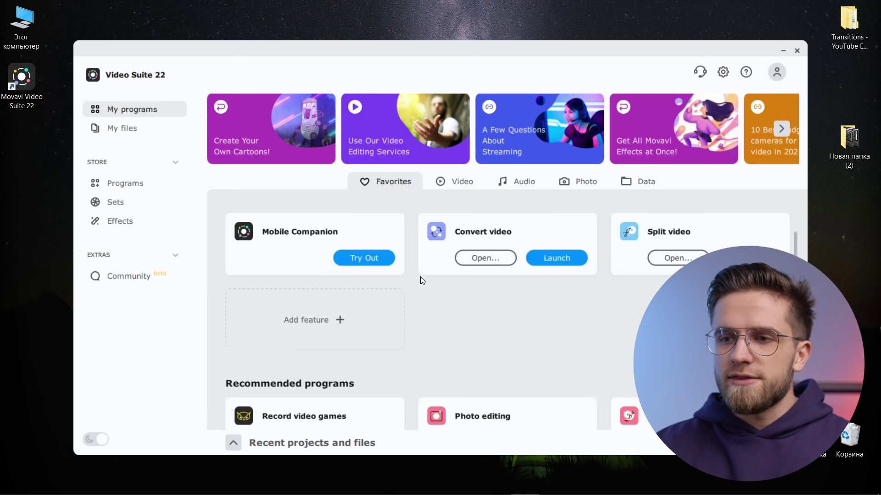
{"action": "scroll", "coordinate": [420, 277], "scroll_direction": "down", "scroll_amount": 3}
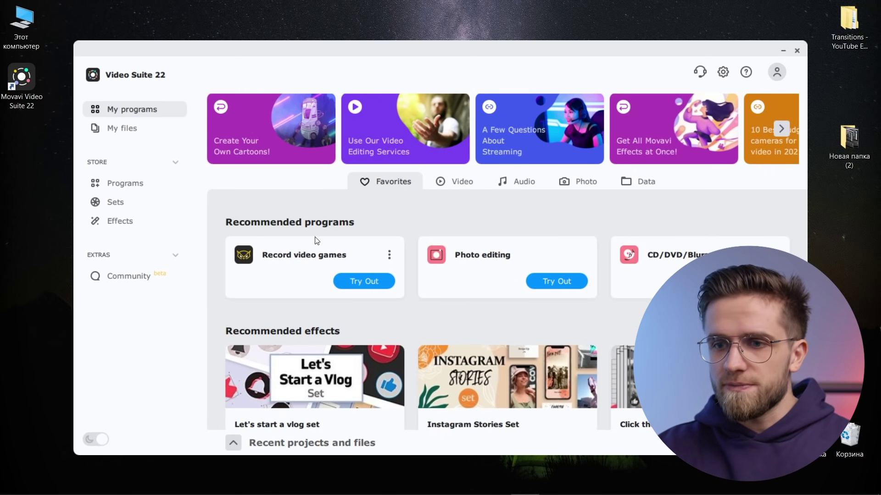
{"action": "scroll", "coordinate": [362, 243], "scroll_direction": "down", "scroll_amount": 3}
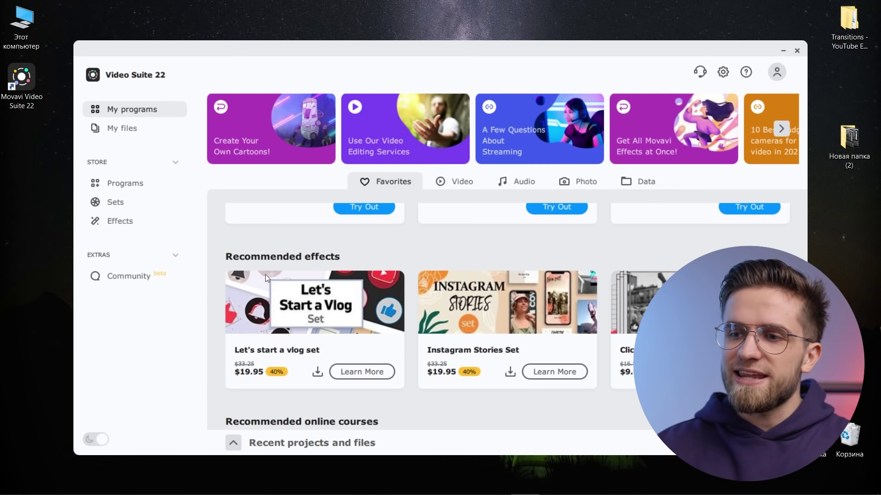
{"action": "scroll", "coordinate": [339, 243], "scroll_direction": "down", "scroll_amount": 3}
{"action": "scroll", "coordinate": [366, 319], "scroll_direction": "down", "scroll_amount": 3}
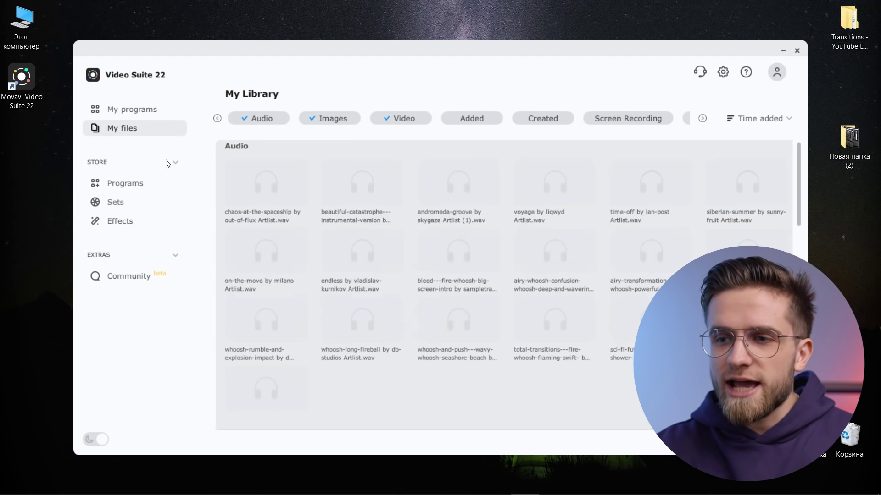
{"action": "scroll", "coordinate": [529, 256], "scroll_direction": "down", "scroll_amount": 10}
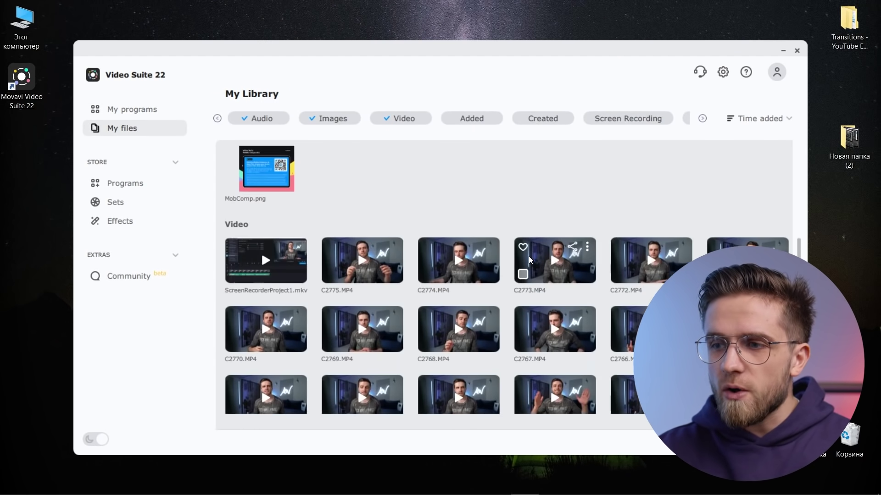
{"action": "scroll", "coordinate": [529, 256], "scroll_direction": "up", "scroll_amount": 6}
{"action": "scroll", "coordinate": [529, 292], "scroll_direction": "down", "scroll_amount": 3}
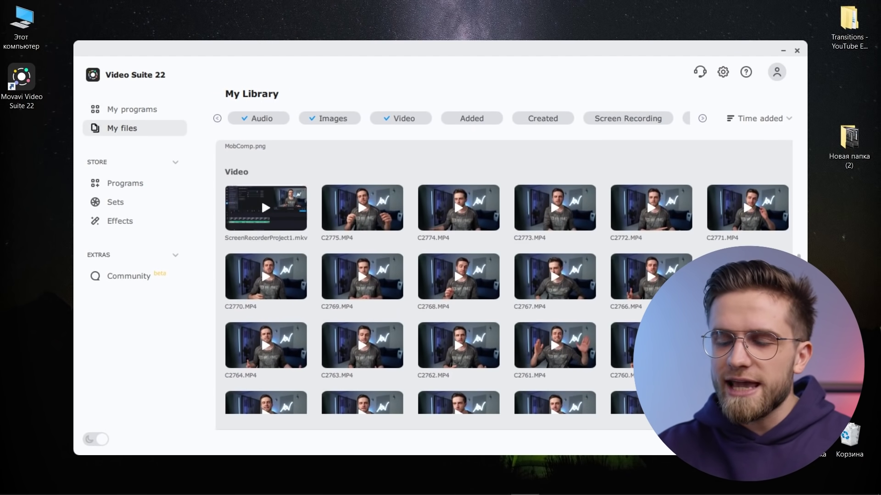
{"action": "key", "text": "ctrl+o"}
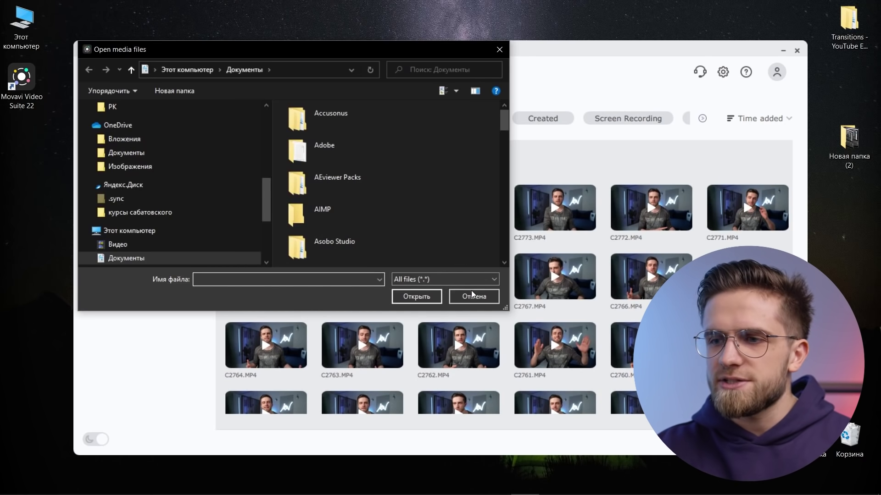
{"action": "left_click", "coordinate": [472, 295]}
{"action": "scroll", "coordinate": [500, 307], "scroll_direction": "down", "scroll_amount": 5}
{"action": "scroll", "coordinate": [500, 306], "scroll_direction": "up", "scroll_amount": 6}
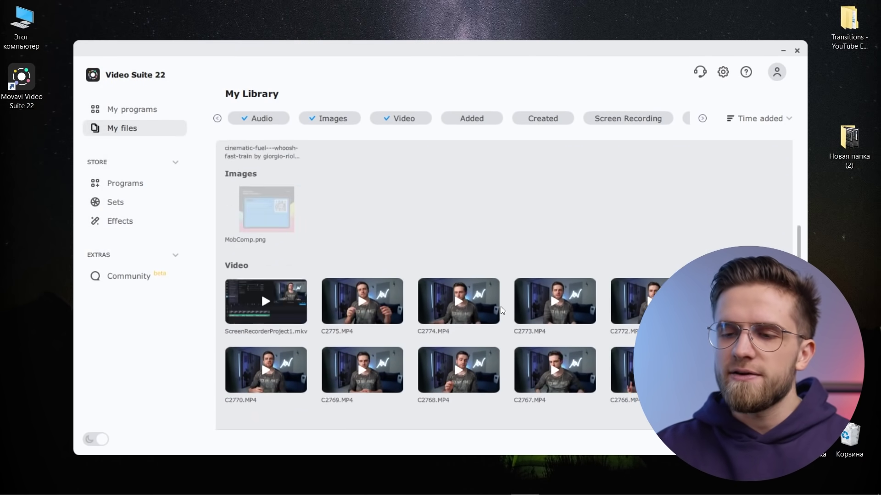
{"action": "scroll", "coordinate": [500, 306], "scroll_direction": "up", "scroll_amount": 5}
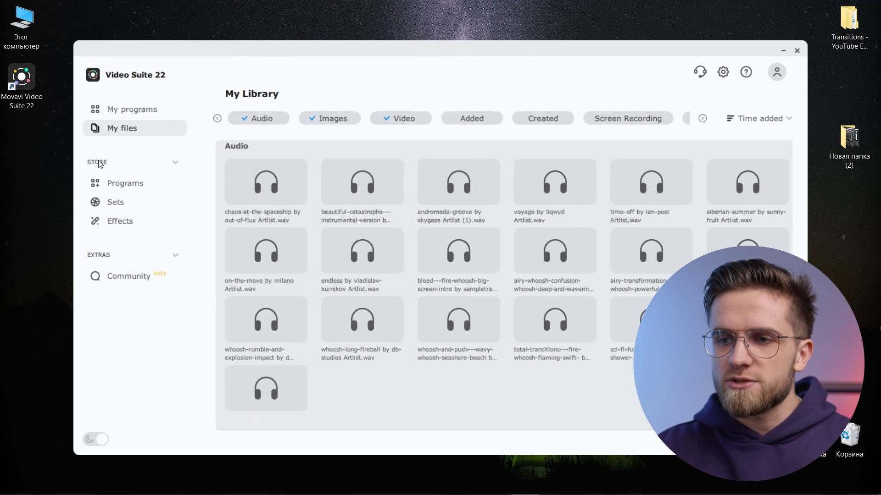
Step: Browse the store's Programs page and then its Sets page
{"action": "left_click", "coordinate": [127, 184]}
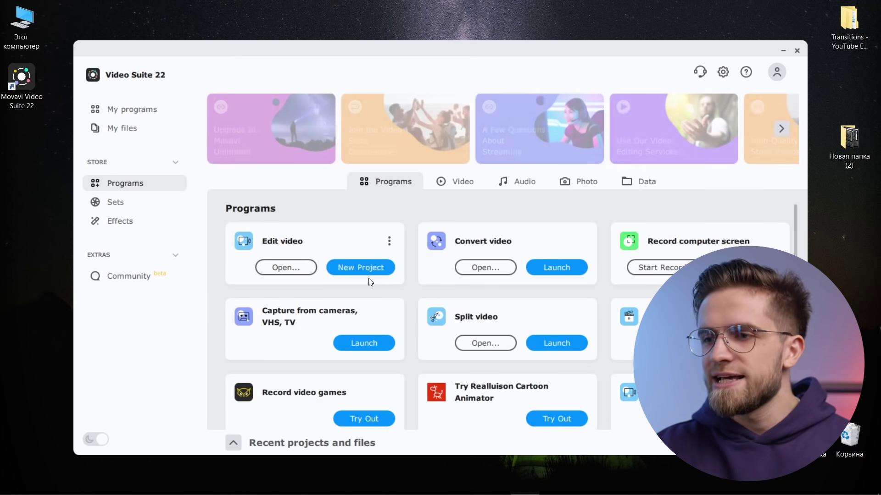
{"action": "left_click", "coordinate": [115, 203]}
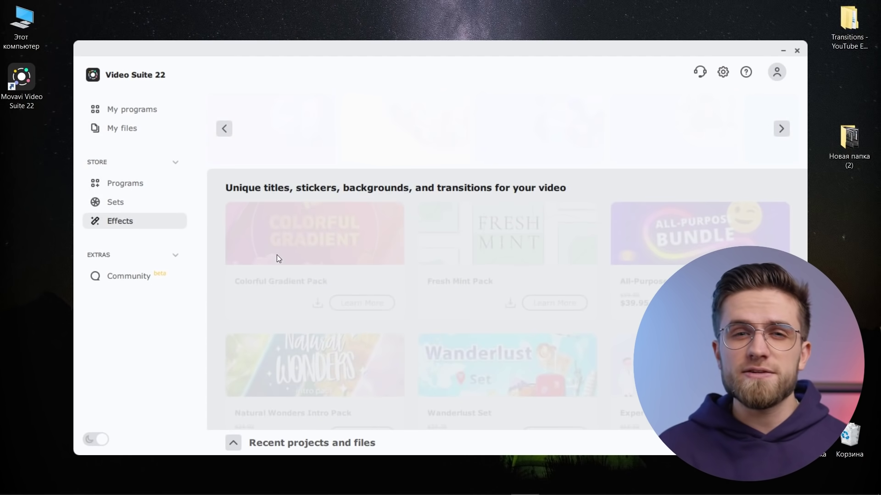
Step: Open the Community page and scroll through its feed
{"action": "scroll", "coordinate": [276, 255], "scroll_direction": "down", "scroll_amount": 8}
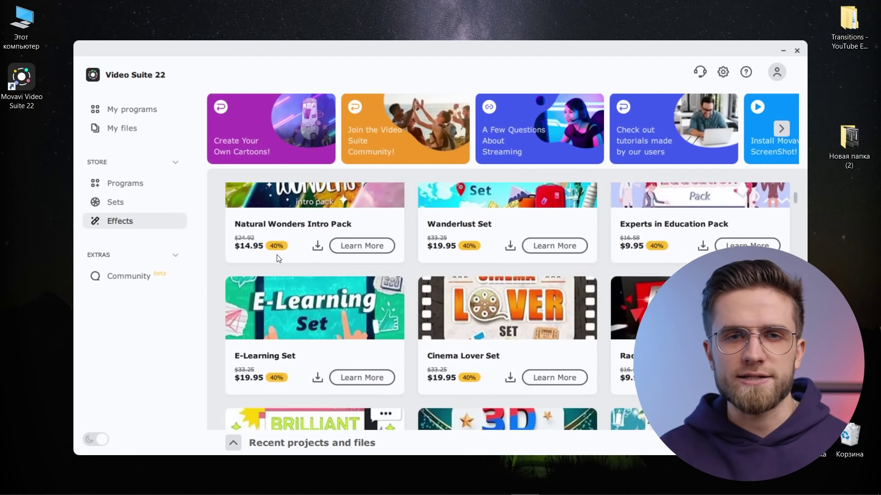
{"action": "scroll", "coordinate": [277, 256], "scroll_direction": "up", "scroll_amount": 8}
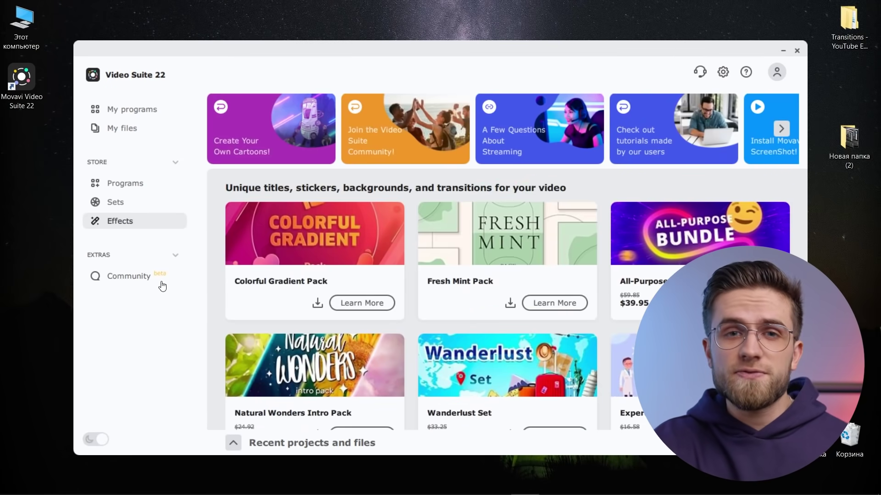
{"action": "left_click", "coordinate": [163, 286]}
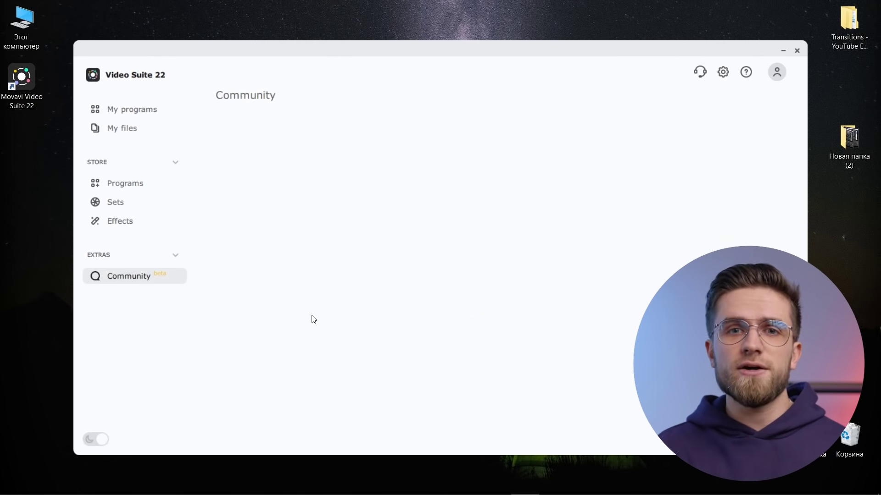
{"action": "scroll", "coordinate": [314, 319], "scroll_direction": "down", "scroll_amount": 5}
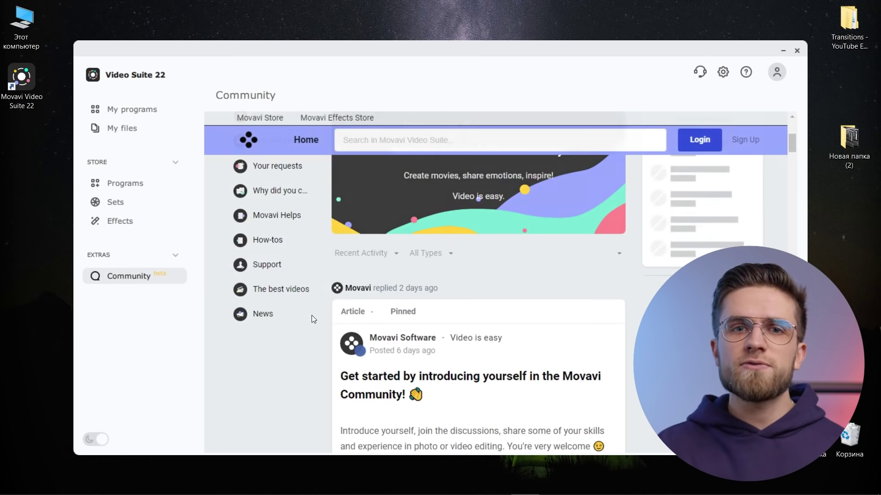
{"action": "scroll", "coordinate": [312, 315], "scroll_direction": "down", "scroll_amount": 10}
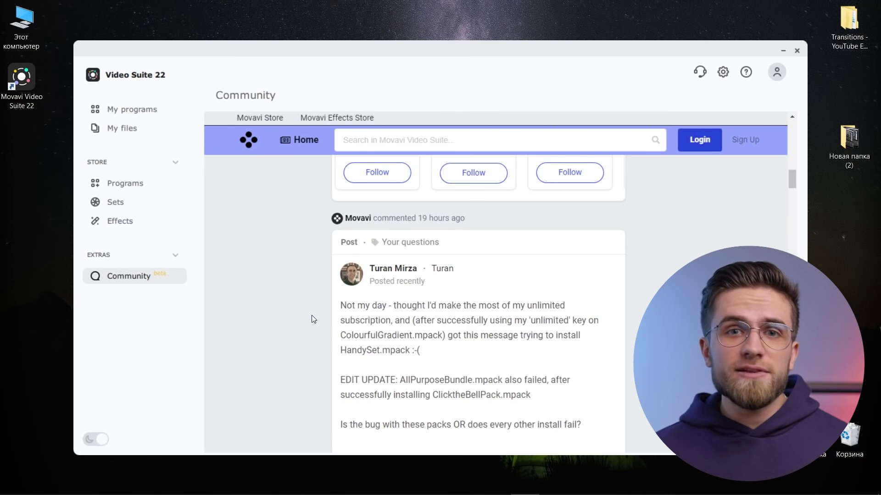
{"action": "scroll", "coordinate": [312, 315], "scroll_direction": "up", "scroll_amount": 15}
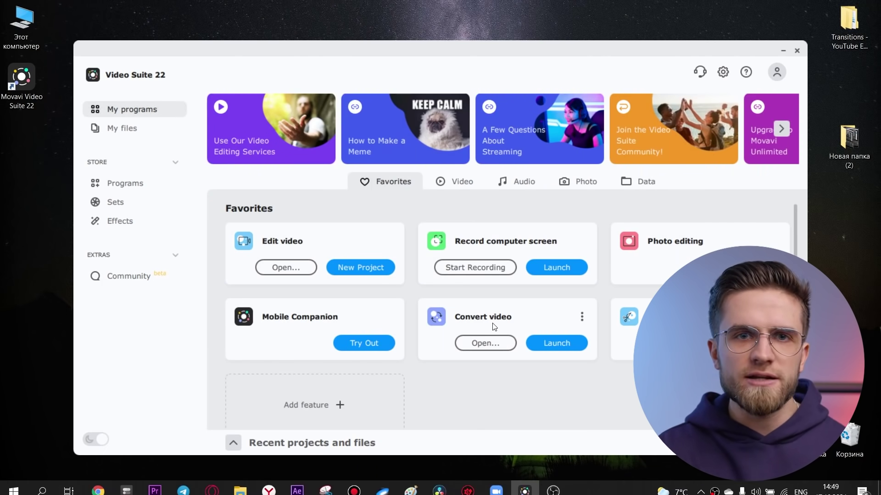
Step: Check the Video programs list, return to Favorites, and bring up the Transitions - YouTube Episode folder
{"action": "scroll", "coordinate": [469, 314], "scroll_direction": "down", "scroll_amount": 5}
{"action": "scroll", "coordinate": [472, 315], "scroll_direction": "up", "scroll_amount": 5}
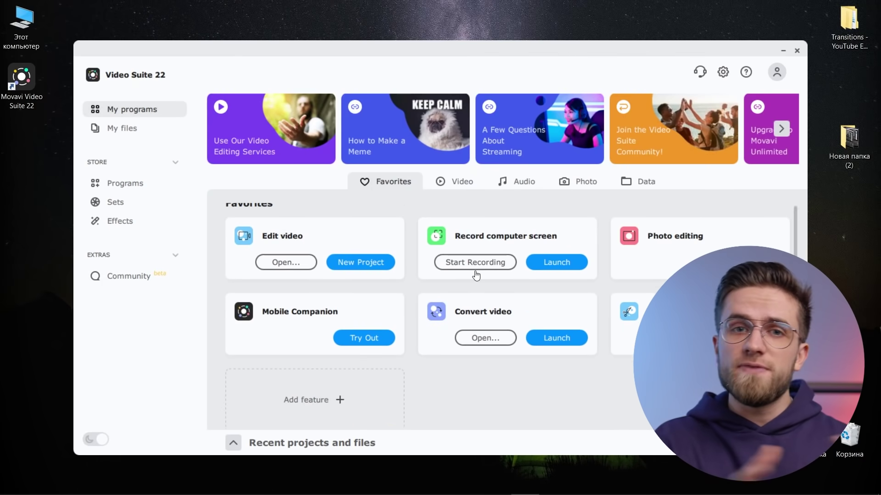
{"action": "left_click", "coordinate": [460, 183]}
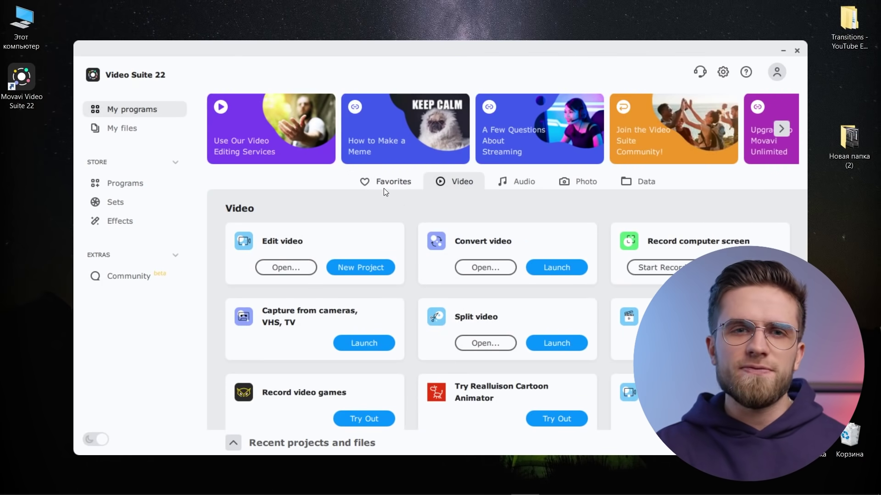
{"action": "left_click", "coordinate": [384, 189]}
{"action": "mouse_move", "coordinate": [246, 248]}
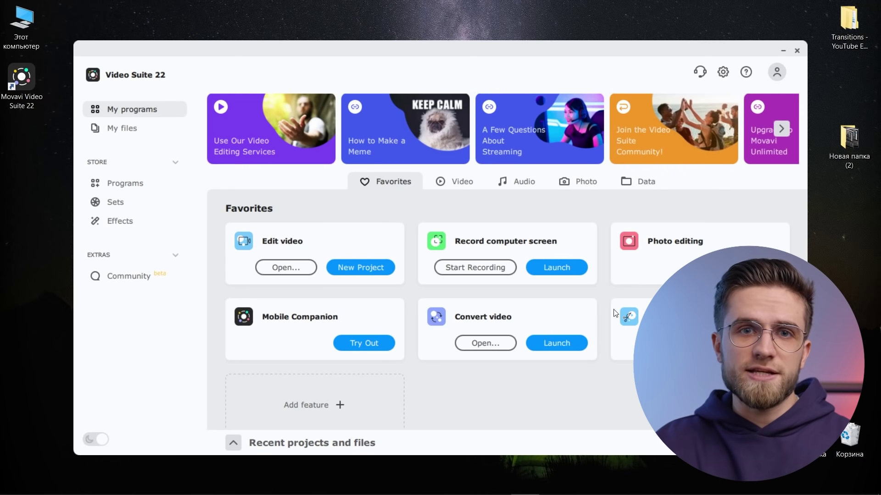
{"action": "mouse_move", "coordinate": [452, 354]}
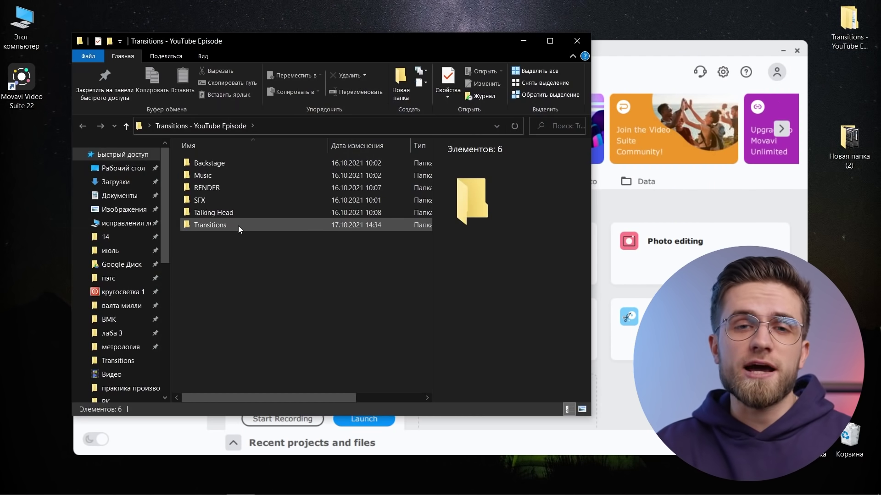
Step: Open Transitions, compare C2671 1.mp4, C2671.MP4 and C2672.MP4, then return to Video Suite
{"action": "double_click", "coordinate": [238, 225]}
{"action": "left_click", "coordinate": [290, 251]}
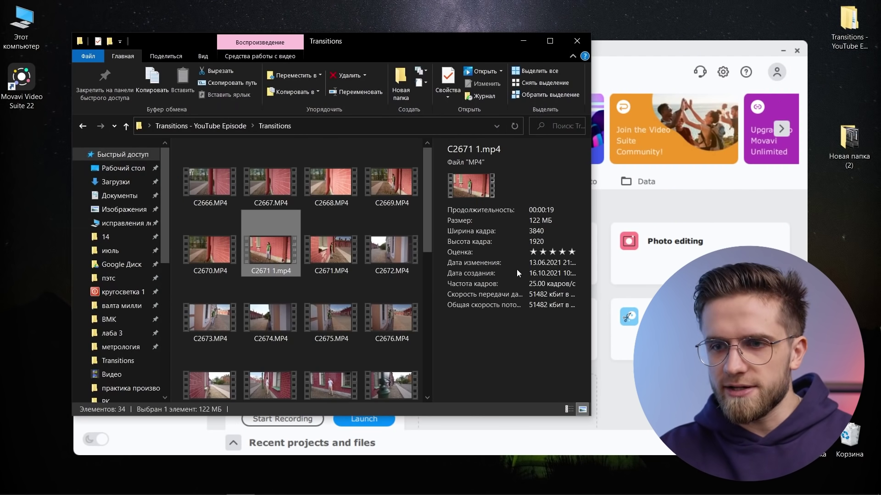
{"action": "left_click", "coordinate": [342, 265]}
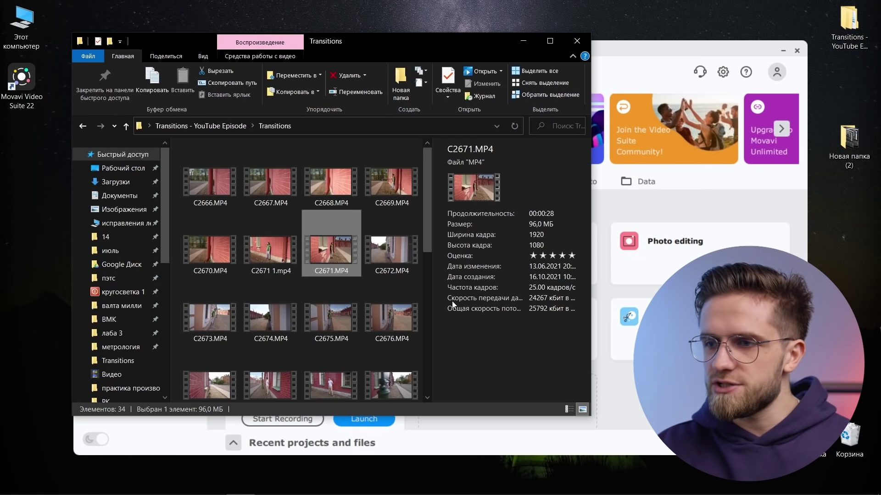
{"action": "left_click", "coordinate": [376, 255]}
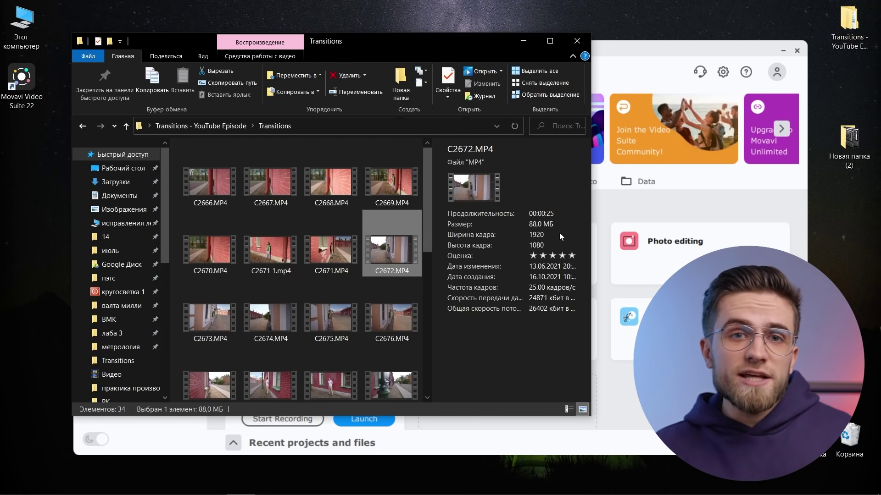
{"action": "left_click", "coordinate": [610, 202]}
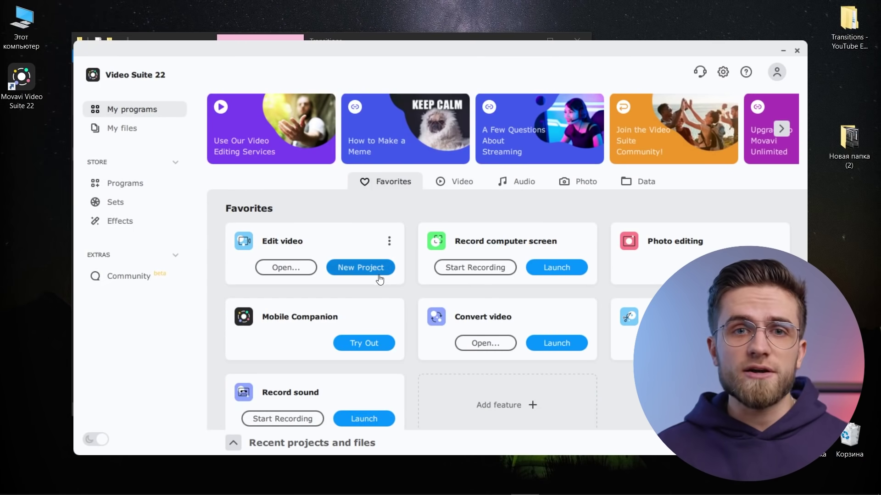
Step: Launch Convert video and drag all 34 Transitions clips into it
{"action": "left_click", "coordinate": [557, 349]}
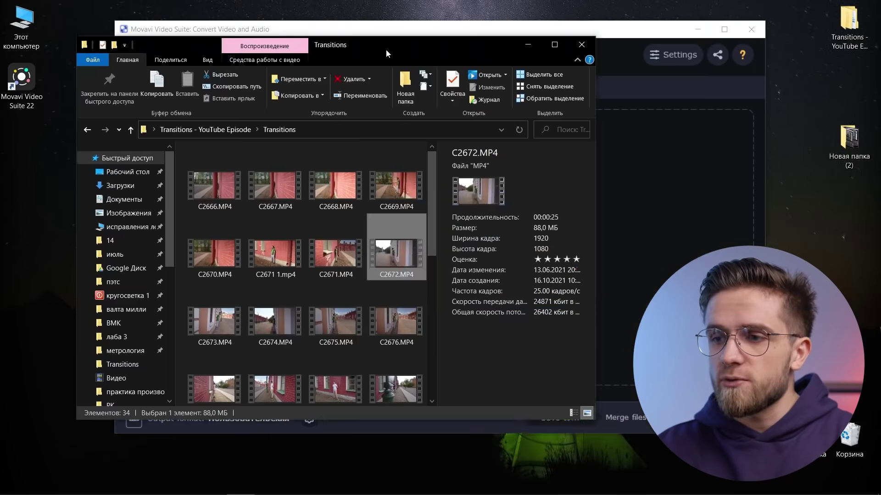
{"action": "left_click_drag", "start_coordinate": [426, 36], "coordinate": [659, 94]}
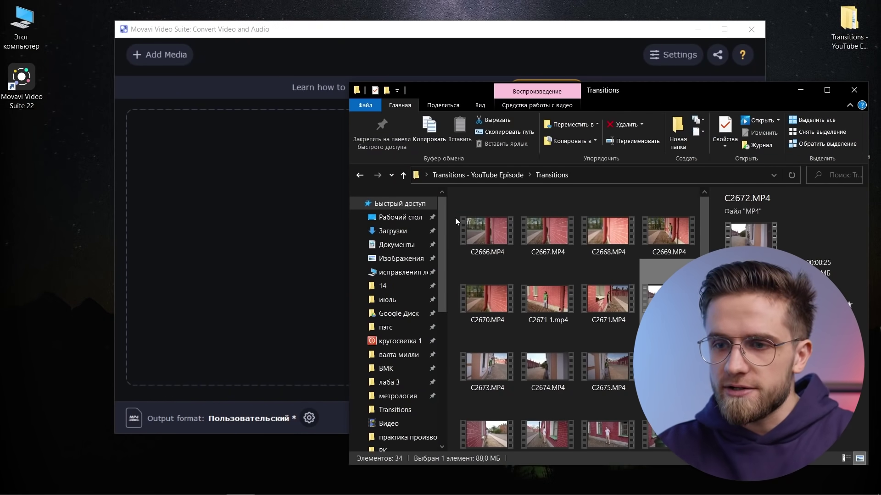
{"action": "left_click_drag", "start_coordinate": [455, 218], "coordinate": [641, 410]}
{"action": "left_click_drag", "start_coordinate": [616, 358], "coordinate": [296, 246]}
Step: Set the custom MP4 output frame size to 1920 x 1080, replacing an initial 3840 x 2160
{"action": "left_click", "coordinate": [307, 418]}
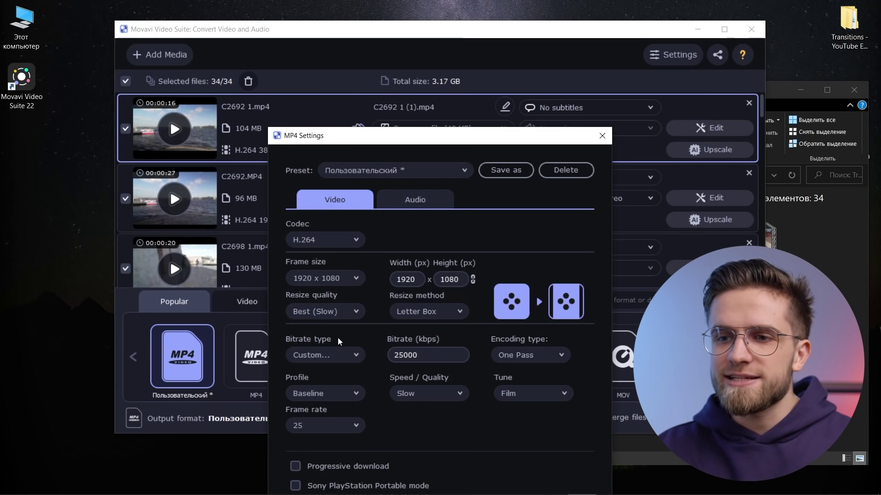
{"action": "left_click", "coordinate": [348, 283]}
{"action": "left_click", "coordinate": [346, 379]}
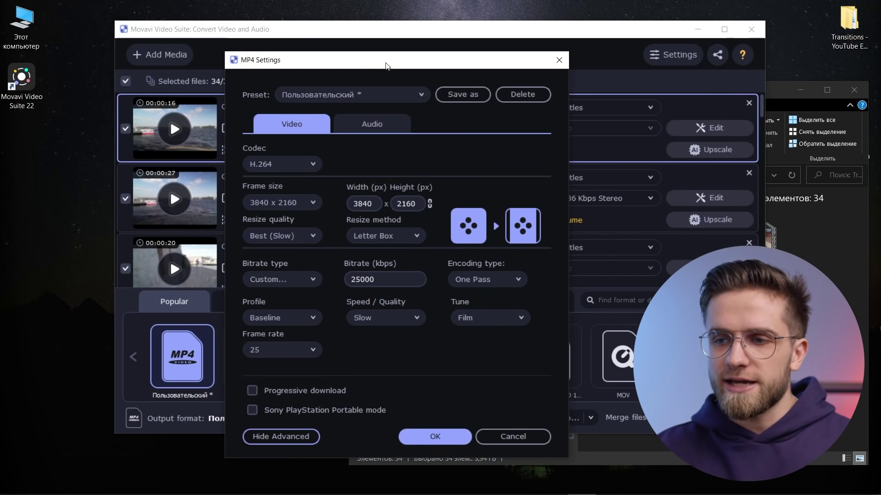
{"action": "left_click", "coordinate": [461, 435]}
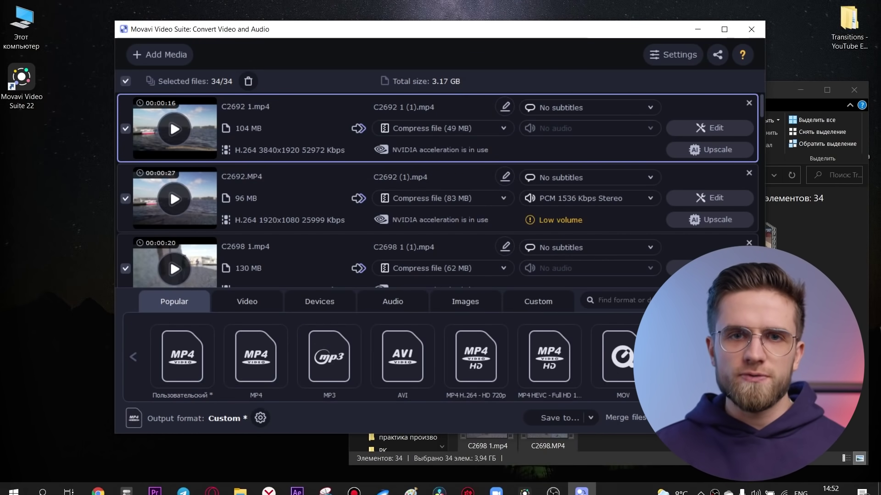
{"action": "left_click", "coordinate": [261, 418]}
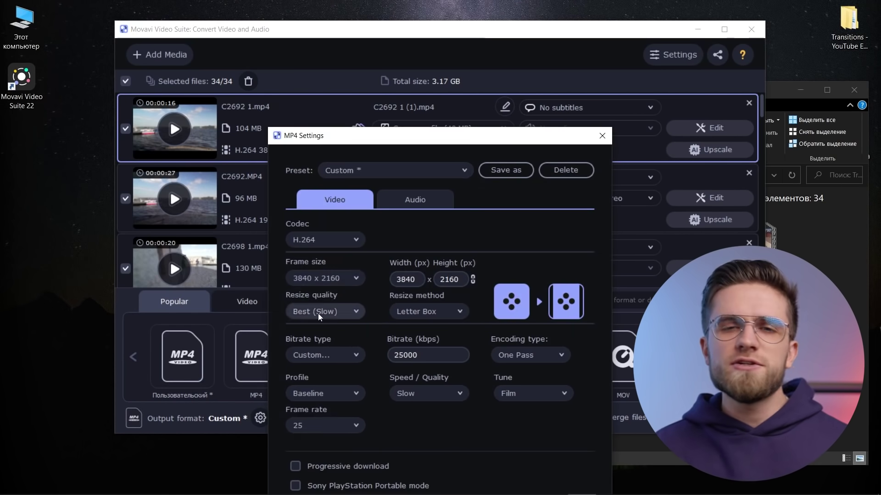
{"action": "left_click", "coordinate": [331, 279]}
{"action": "left_click", "coordinate": [329, 410]}
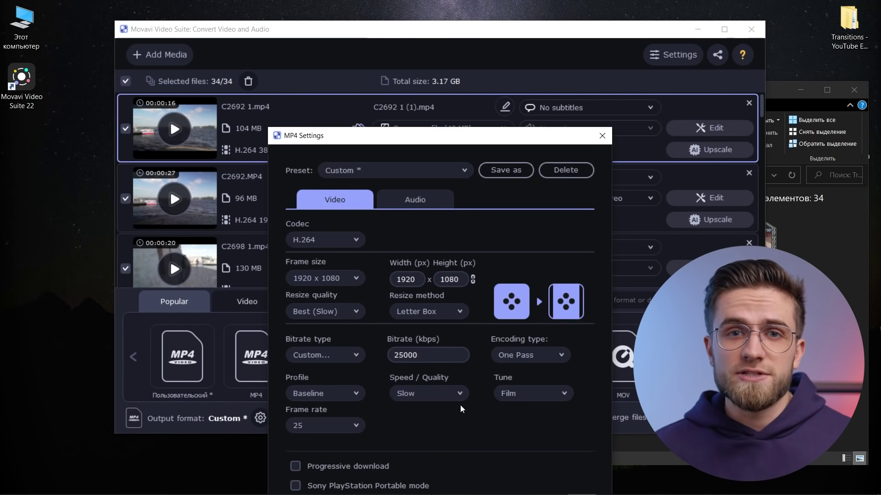
{"action": "left_click", "coordinate": [431, 419]}
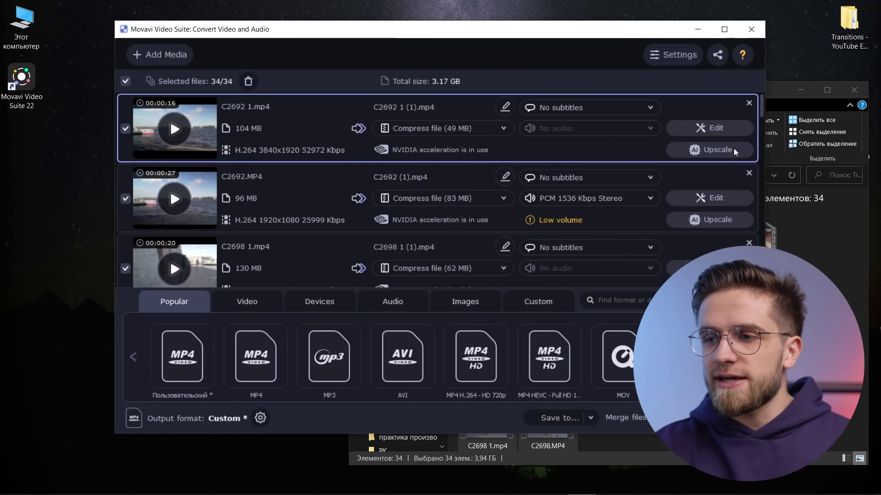
Step: Preview AI upscaling on the first clip without applying, then apply it to C2692.MP4
{"action": "left_click", "coordinate": [703, 150]}
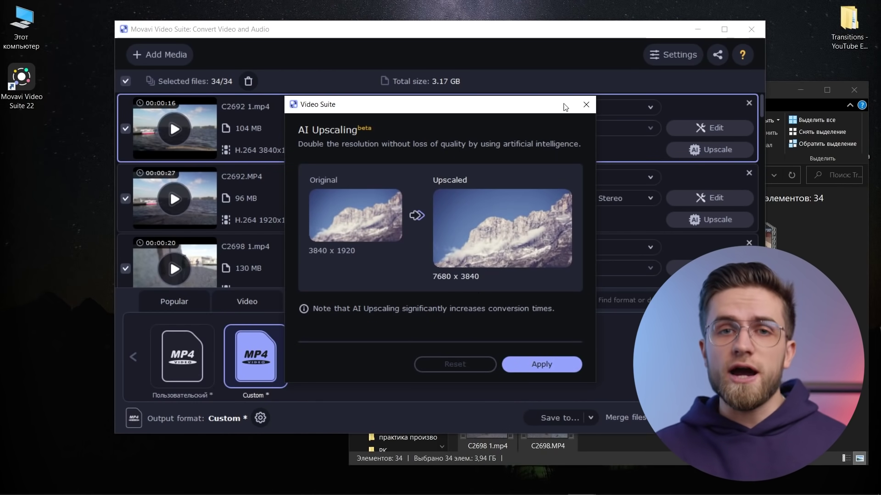
{"action": "left_click", "coordinate": [586, 104]}
{"action": "left_click", "coordinate": [335, 207]}
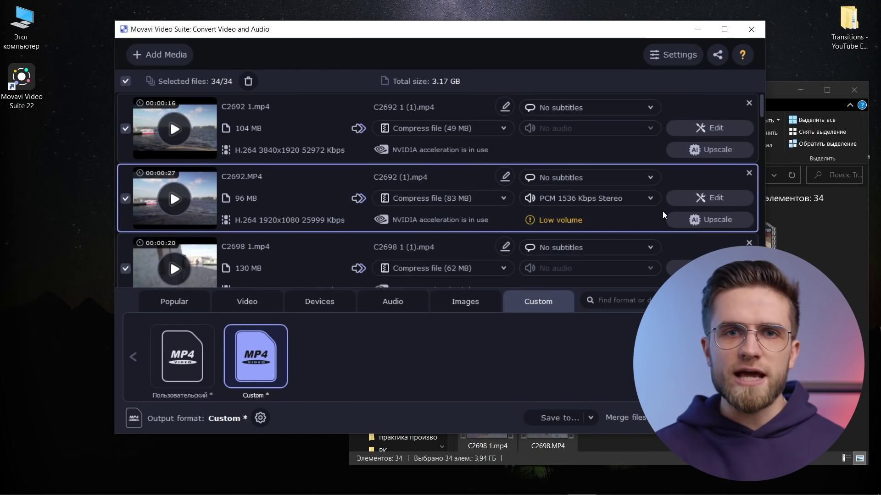
{"action": "left_click", "coordinate": [706, 219]}
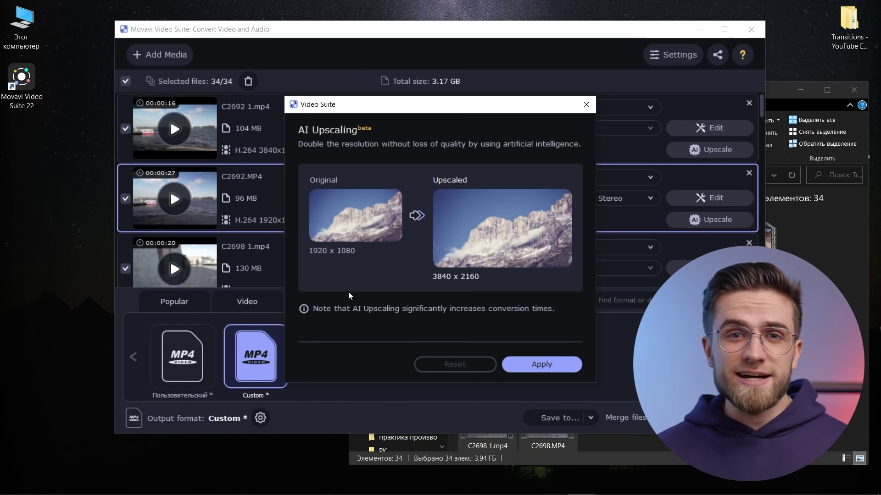
{"action": "left_click", "coordinate": [565, 362]}
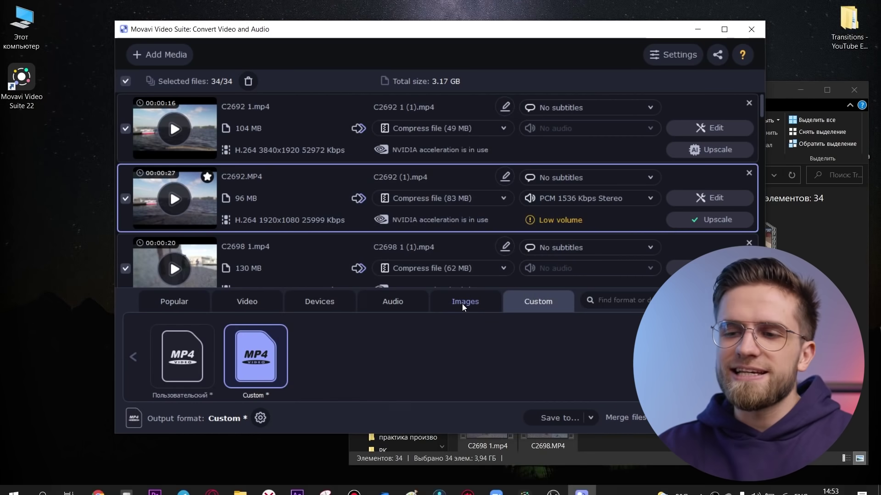
{"action": "scroll", "coordinate": [490, 204], "scroll_direction": "down", "scroll_amount": 5}
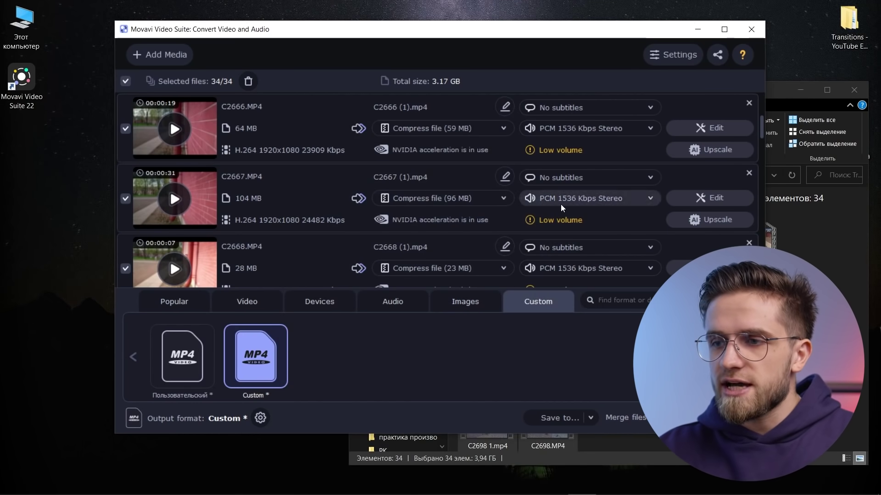
{"action": "scroll", "coordinate": [560, 205], "scroll_direction": "up", "scroll_amount": 2}
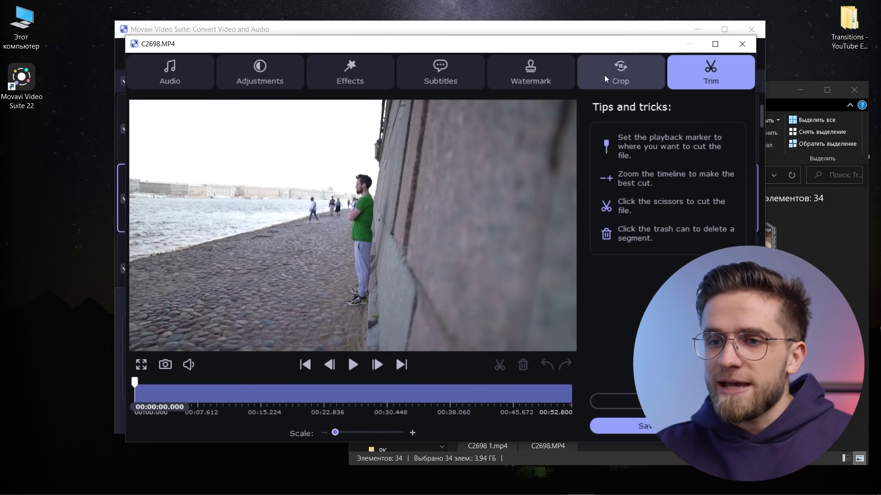
Step: Try moving and resizing the crop frame, the 4:3 and Original presets, and four right rotations
{"action": "left_click", "coordinate": [605, 76]}
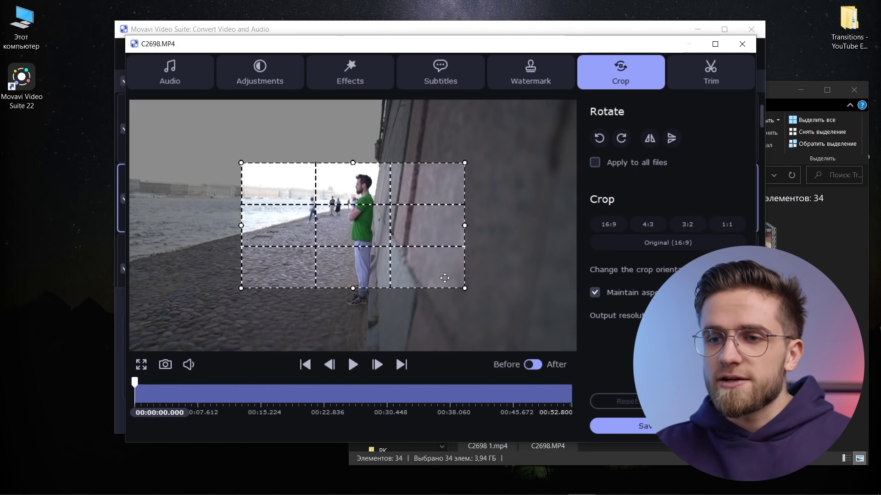
{"action": "left_click_drag", "start_coordinate": [289, 179], "coordinate": [230, 143]}
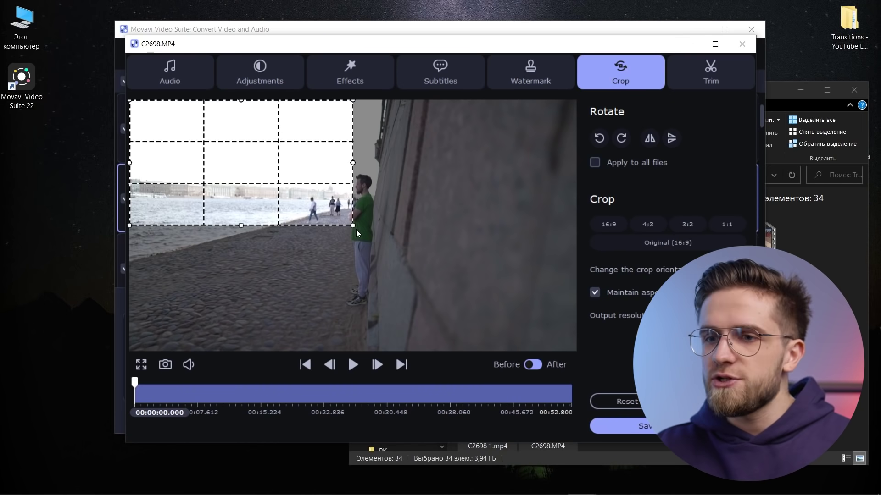
{"action": "left_click_drag", "start_coordinate": [412, 272], "coordinate": [548, 363]}
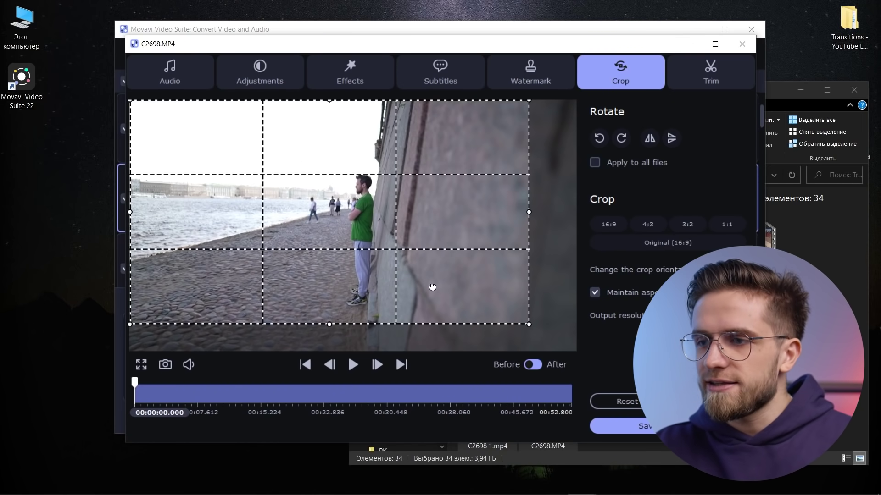
{"action": "left_click_drag", "start_coordinate": [432, 287], "coordinate": [473, 315]}
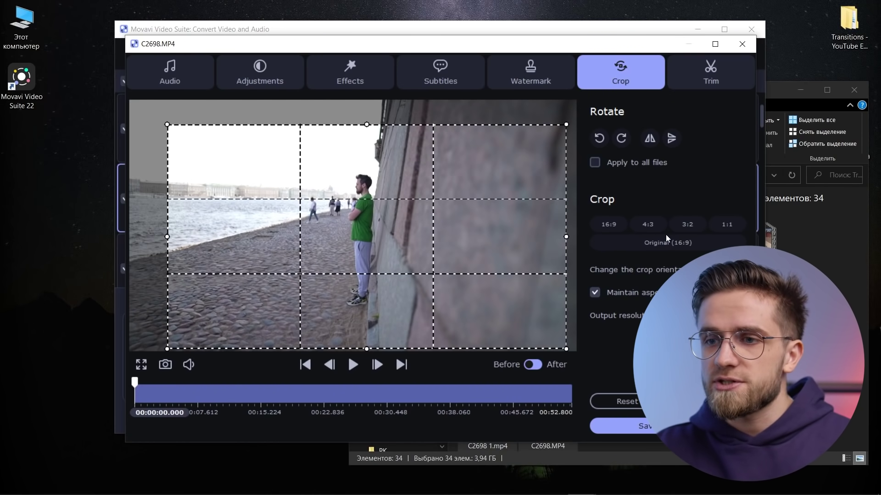
{"action": "left_click", "coordinate": [641, 223]}
{"action": "left_click", "coordinate": [695, 241]}
{"action": "left_click", "coordinate": [623, 138]}
{"action": "left_click", "coordinate": [623, 136]}
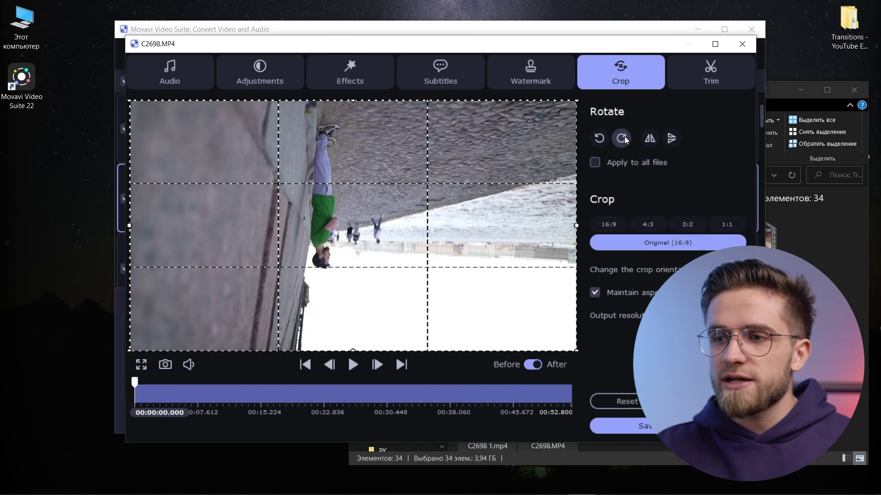
{"action": "left_click", "coordinate": [624, 136]}
{"action": "left_click", "coordinate": [624, 137]}
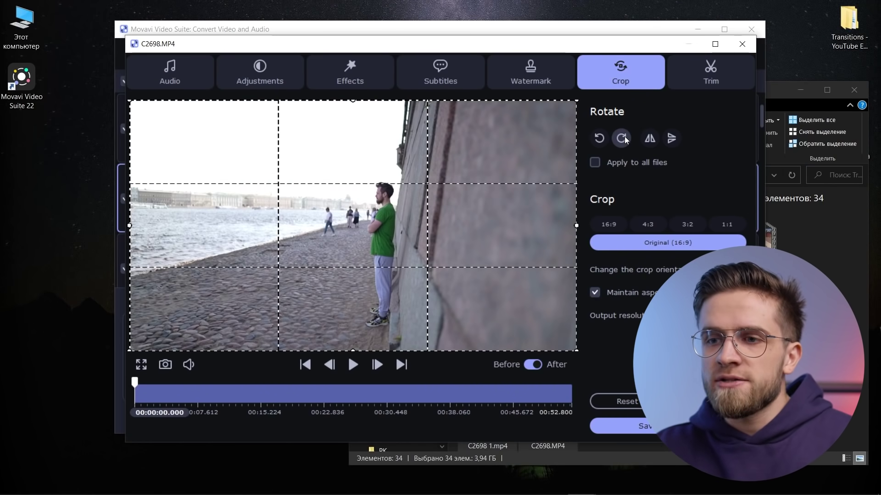
Step: Discard the unsaved crop and rotation changes and close the C2698.MP4 editor
{"action": "left_click", "coordinate": [713, 71]}
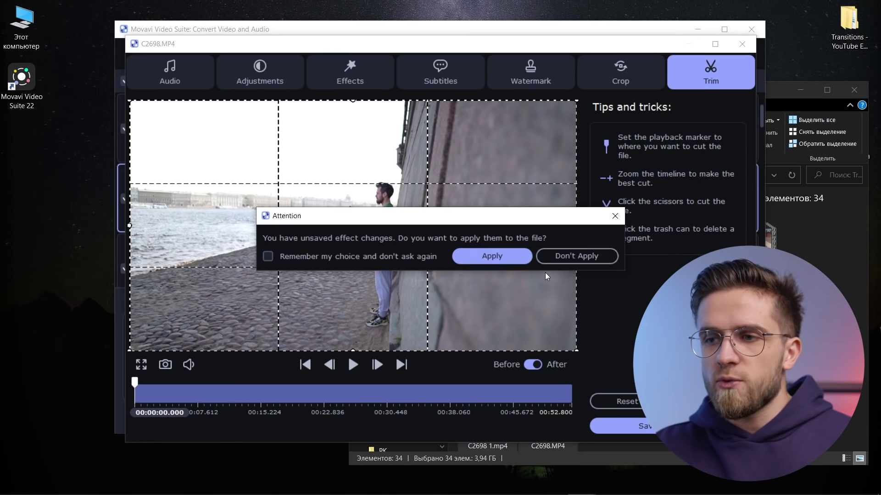
{"action": "left_click", "coordinate": [574, 257]}
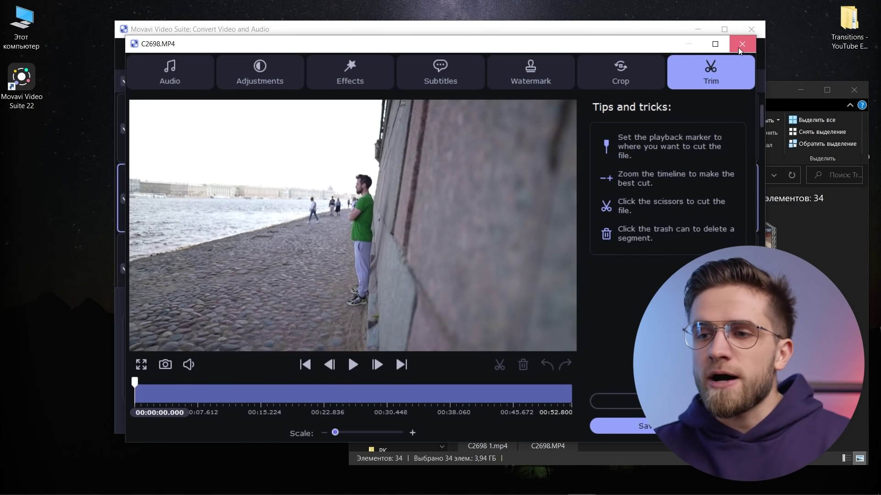
{"action": "left_click", "coordinate": [742, 46]}
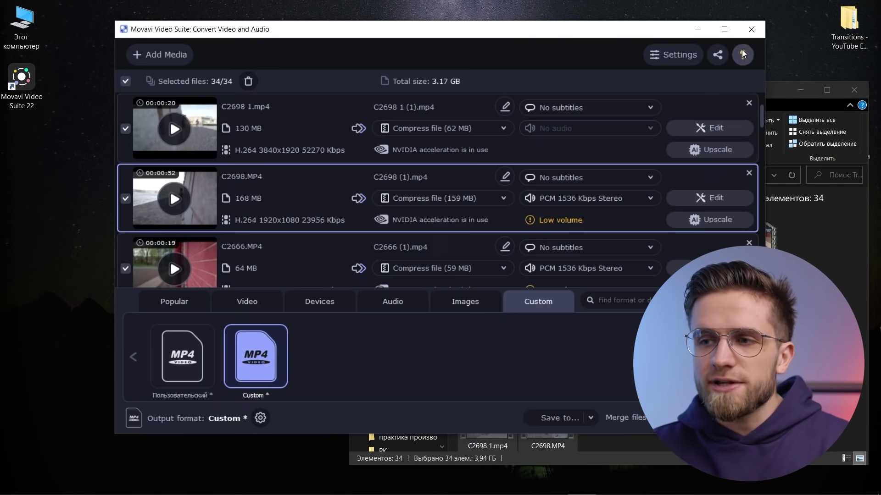
Step: Lower the C2698.MP4 target file size to 141,4 MB and close the save location choices
{"action": "left_click", "coordinate": [431, 198]}
{"action": "left_click_drag", "start_coordinate": [358, 256], "coordinate": [369, 257]}
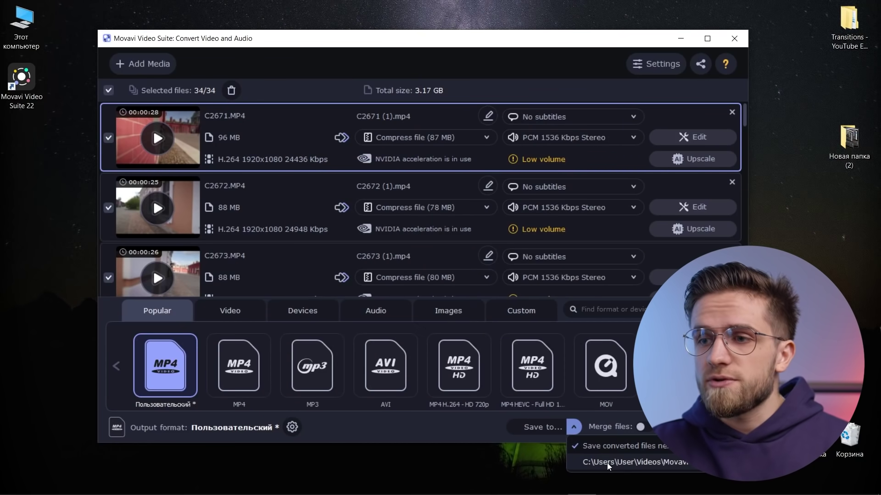
{"action": "left_click", "coordinate": [601, 449]}
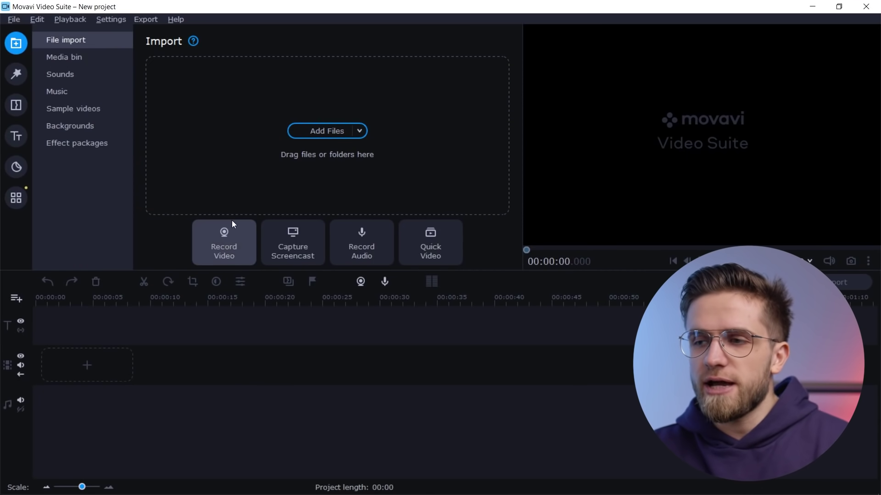
Step: Import all 34 videos from the Convert folder into the media bin
{"action": "left_click", "coordinate": [359, 132]}
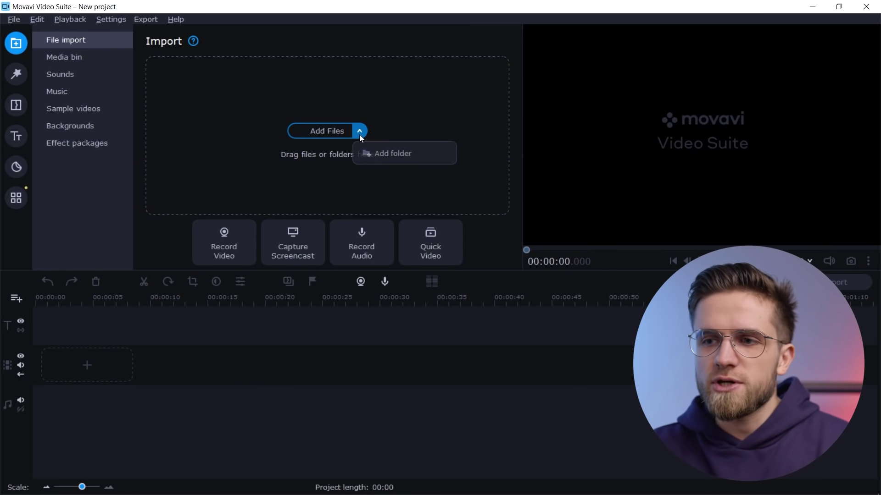
{"action": "left_click", "coordinate": [382, 159]}
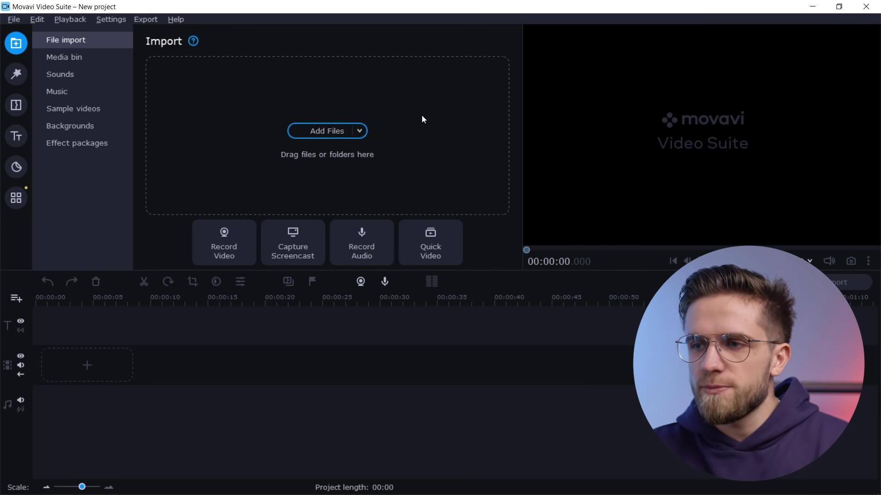
{"action": "key", "text": "alt+Tab"}
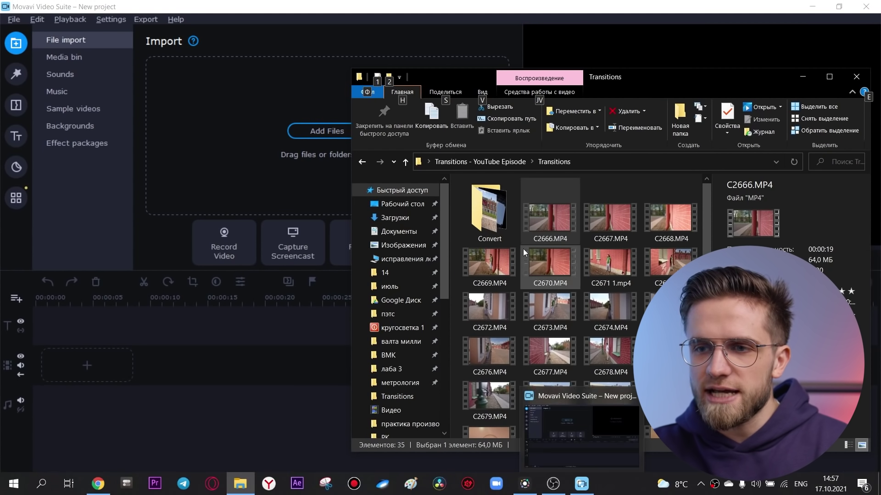
{"action": "left_click", "coordinate": [494, 212]}
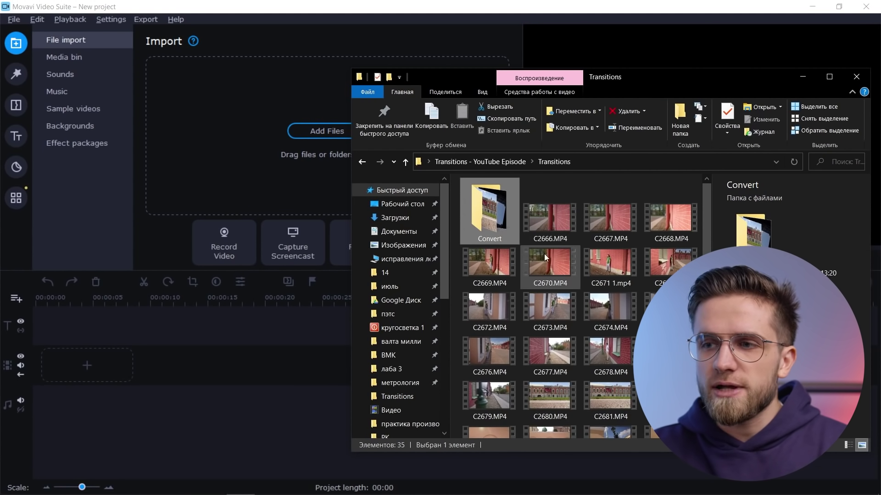
{"action": "mouse_move", "coordinate": [657, 80]}
{"action": "left_mouse_down"}
{"action": "mouse_move", "coordinate": [644, 73]}
{"action": "mouse_move", "coordinate": [671, 84]}
{"action": "left_mouse_up"}
{"action": "double_click", "coordinate": [508, 210]}
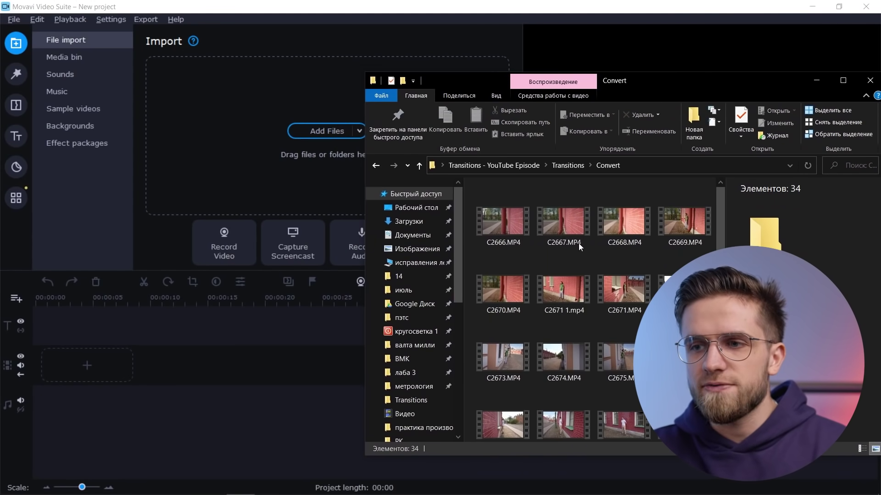
{"action": "left_click_drag", "start_coordinate": [469, 212], "coordinate": [674, 472]}
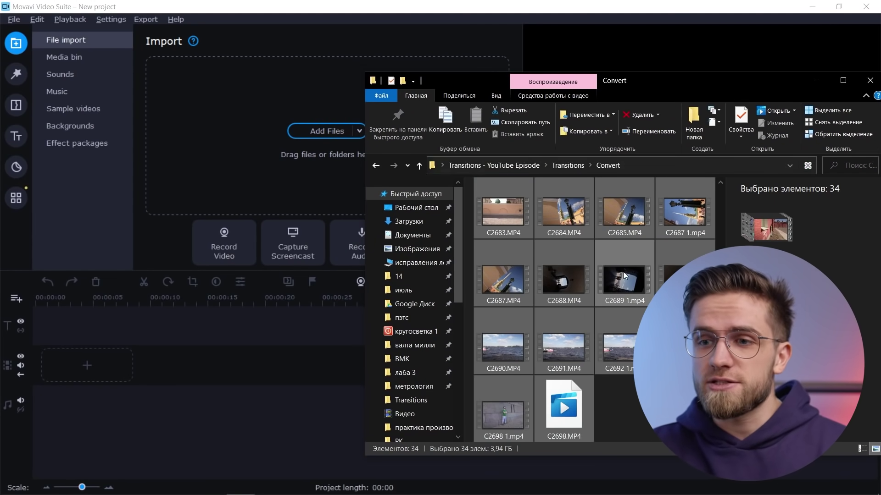
{"action": "left_click_drag", "start_coordinate": [563, 349], "coordinate": [306, 143]}
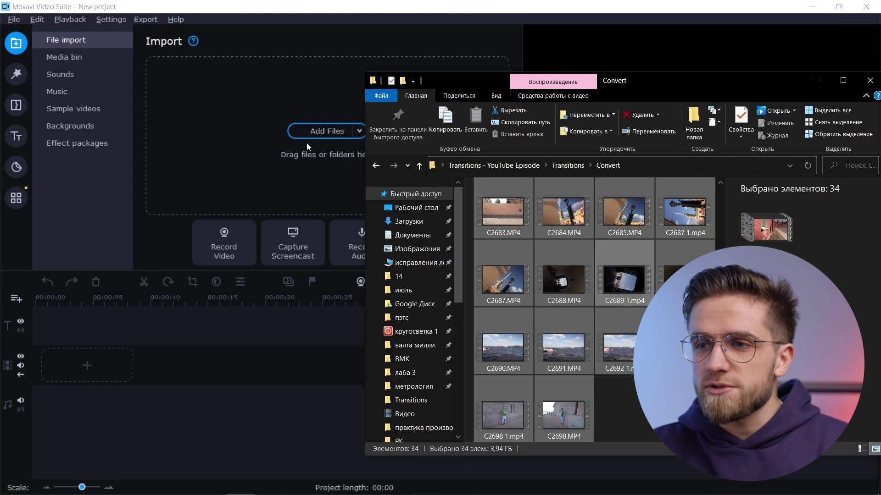
{"action": "left_click", "coordinate": [815, 82]}
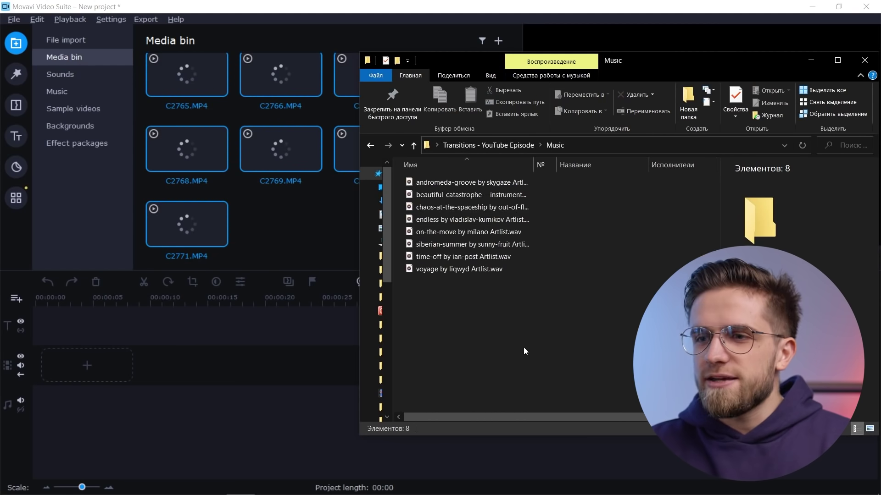
Step: Add the music files, sound effects and backstage clips to the media bin
{"action": "left_click_drag", "start_coordinate": [524, 352], "coordinate": [480, 178]}
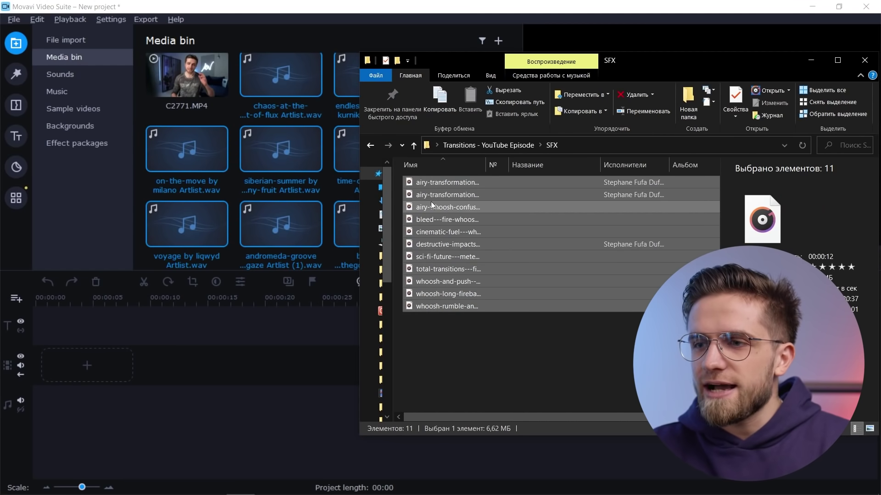
{"action": "left_click_drag", "start_coordinate": [431, 202], "coordinate": [291, 160]}
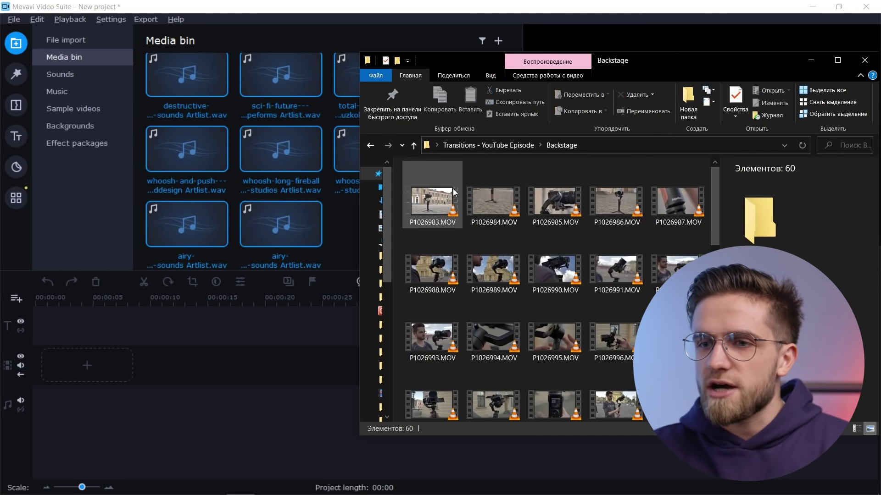
{"action": "left_click_drag", "start_coordinate": [402, 186], "coordinate": [348, 216]}
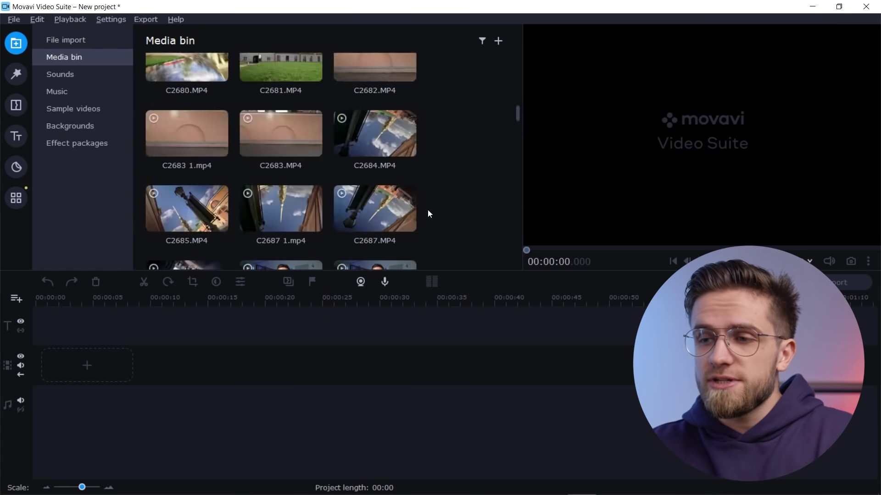
Step: Place clip C2747 on the video track, then trim, split and delete its opening
{"action": "scroll", "coordinate": [429, 214], "scroll_direction": "down", "scroll_amount": 5}
{"action": "left_click_drag", "start_coordinate": [184, 158], "coordinate": [55, 362]}
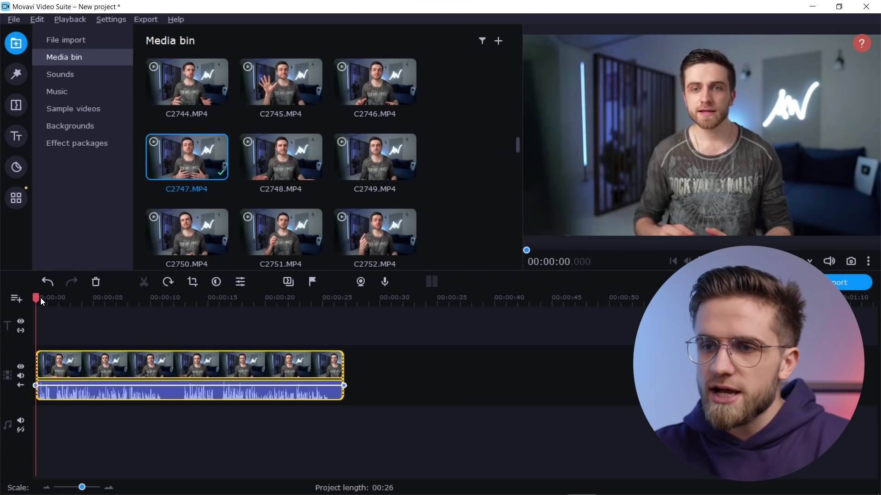
{"action": "left_click_drag", "start_coordinate": [42, 298], "coordinate": [51, 298]}
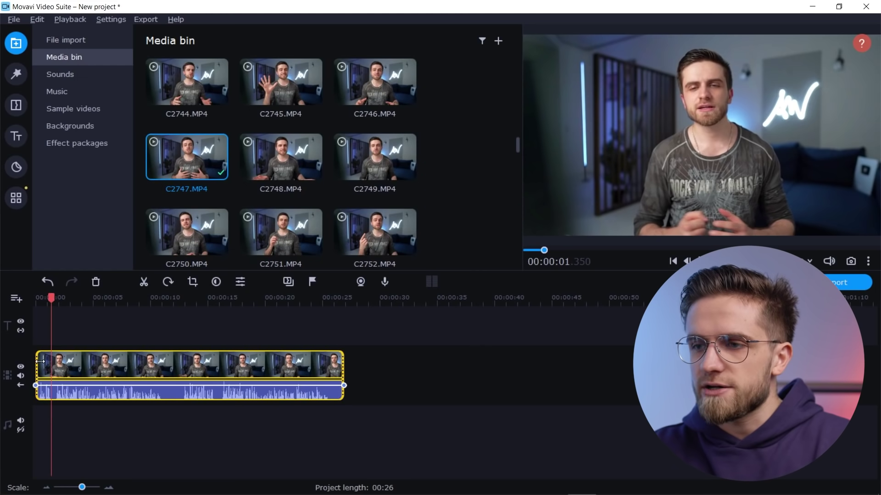
{"action": "left_click_drag", "start_coordinate": [39, 362], "coordinate": [173, 361]}
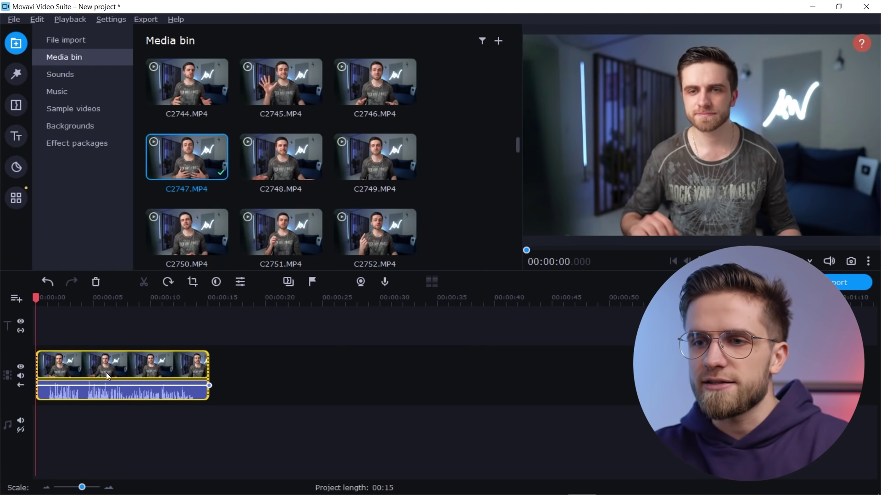
{"action": "left_click_drag", "start_coordinate": [76, 300], "coordinate": [80, 303]}
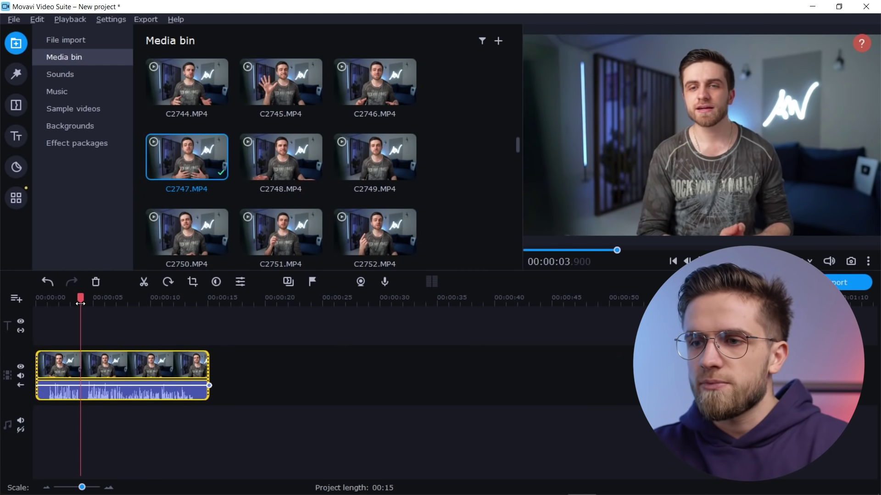
{"action": "key", "text": "ctrl+b"}
{"action": "left_click", "coordinate": [53, 366]}
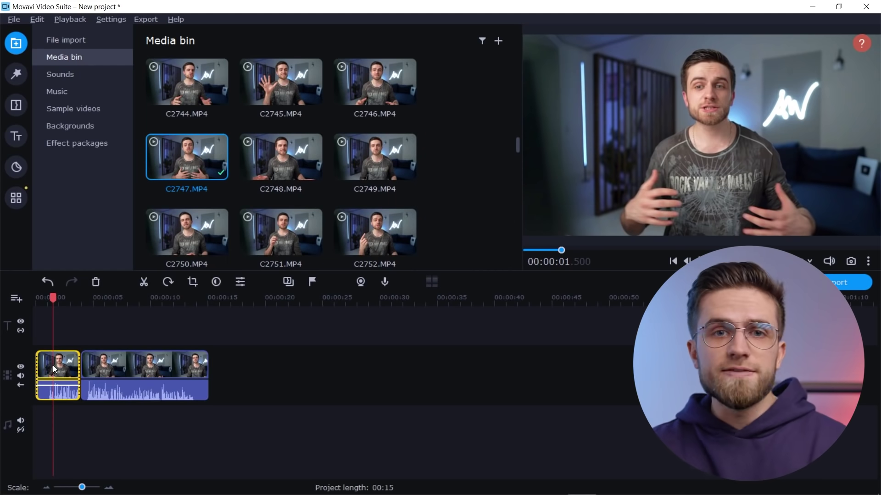
{"action": "key", "text": "Delete"}
{"action": "left_click_drag", "start_coordinate": [51, 297], "coordinate": [45, 297]}
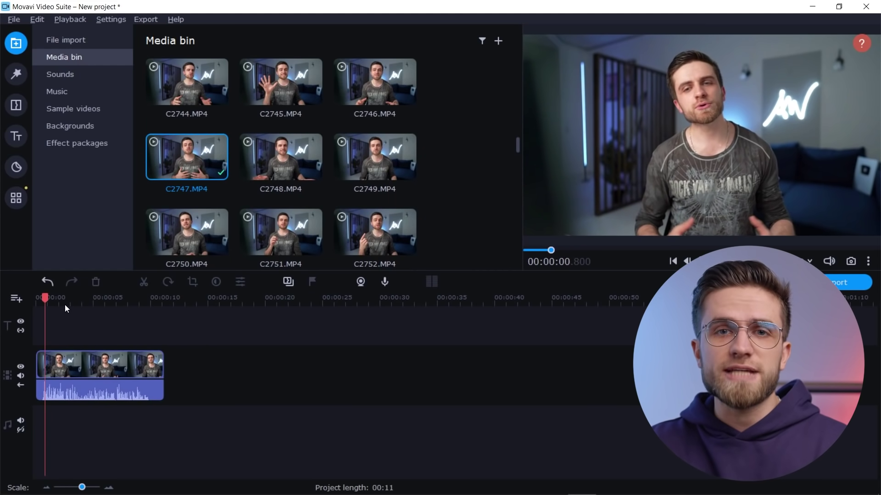
Step: Preview the clip and lower its audio volume to 75%
{"action": "key", "text": "space"}
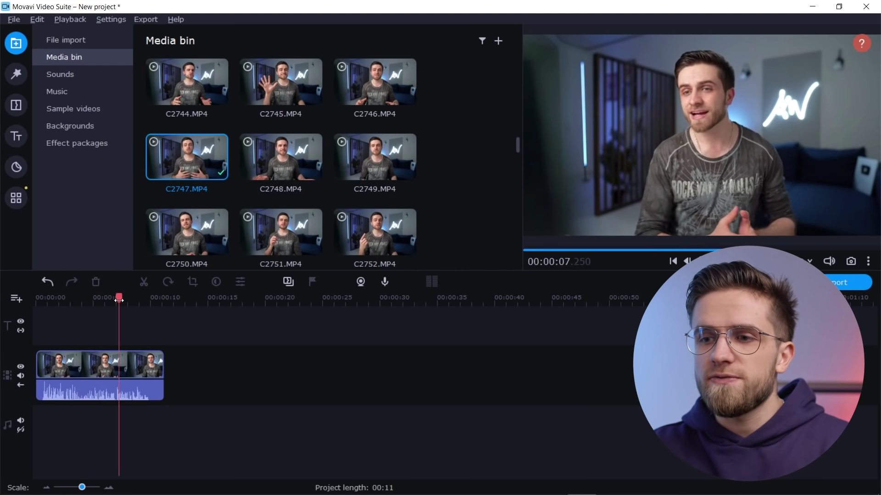
{"action": "left_click", "coordinate": [99, 417]}
{"action": "left_click_drag", "start_coordinate": [117, 391], "coordinate": [118, 383]}
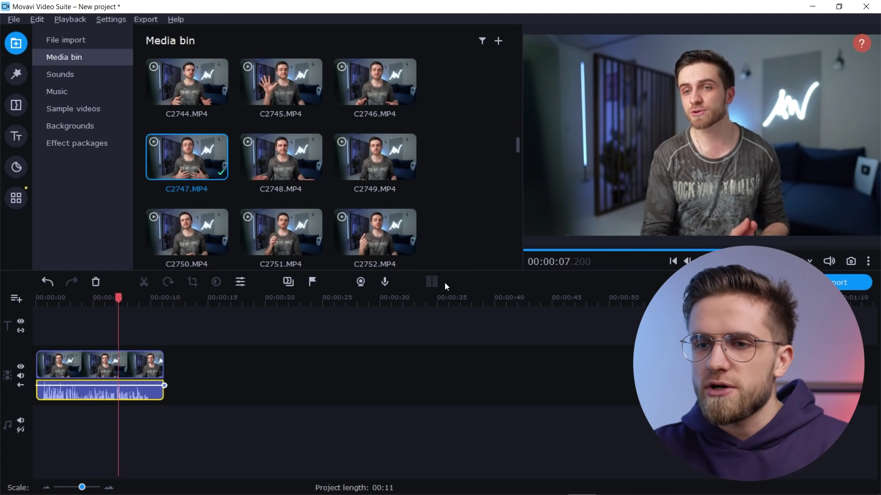
{"action": "key", "text": "space"}
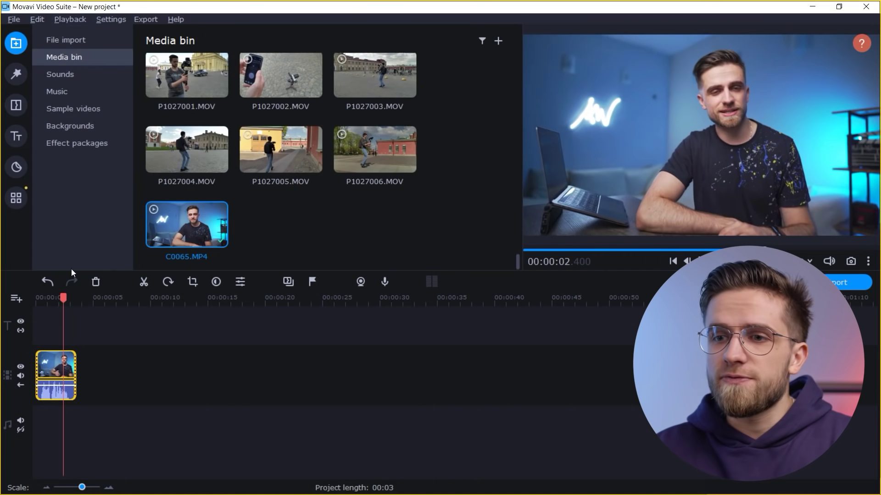
Step: Audition the Enhanced voice recording sound autocorrect preset on the clip, then undo it
{"action": "left_click", "coordinate": [25, 199]}
{"action": "left_click", "coordinate": [40, 76]}
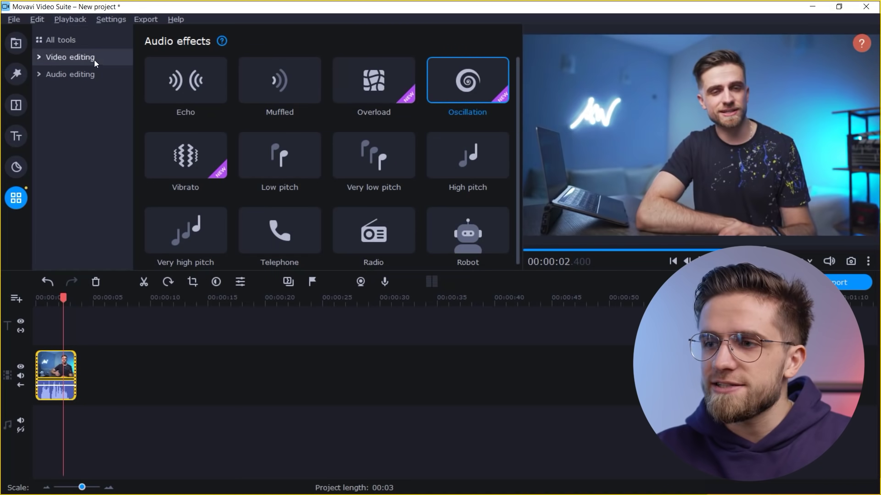
{"action": "left_click", "coordinate": [94, 39]}
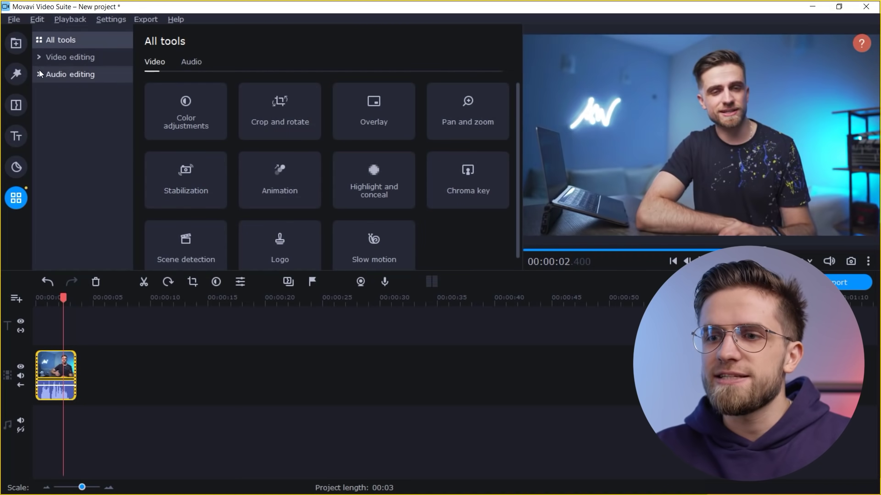
{"action": "left_click", "coordinate": [116, 93]}
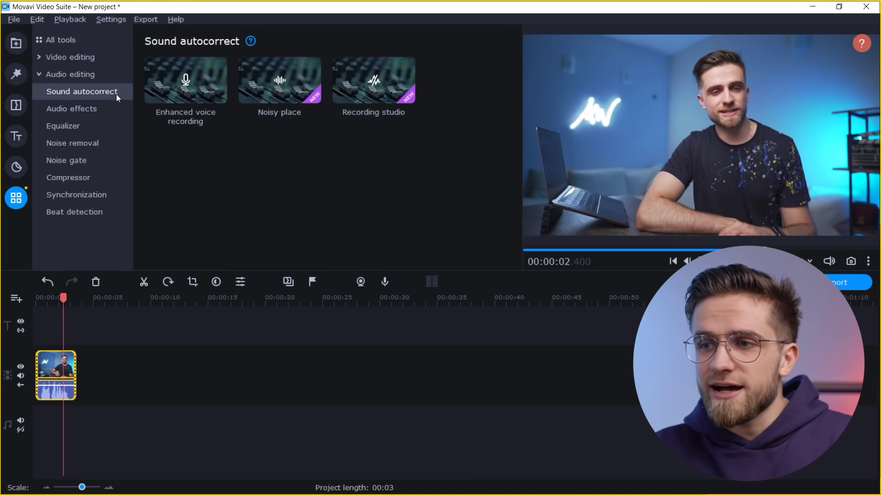
{"action": "left_click", "coordinate": [208, 112]}
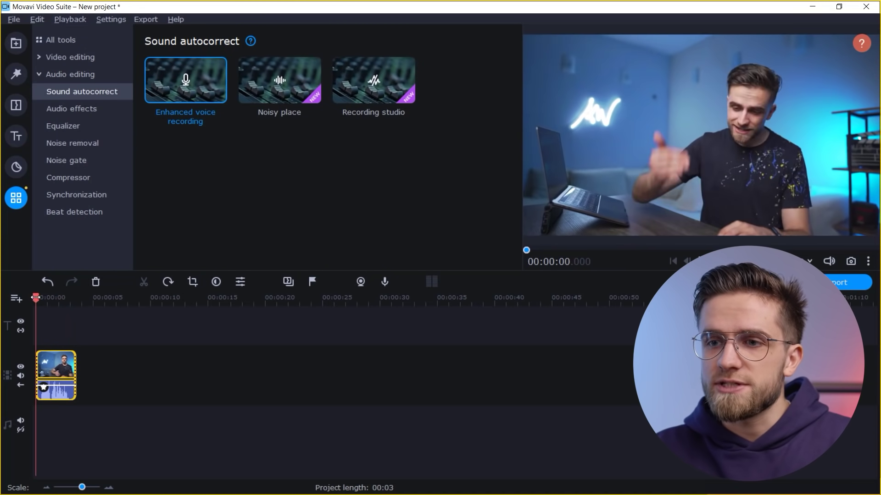
{"action": "key", "text": "space"}
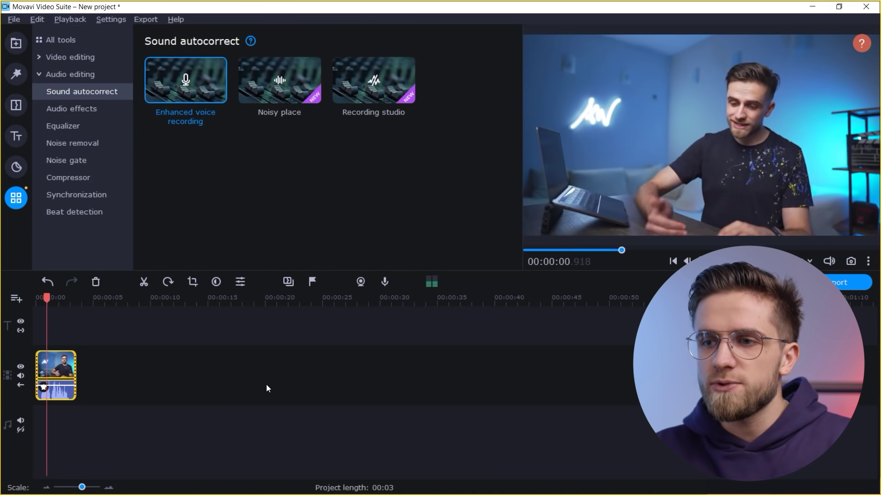
{"action": "key", "text": "space"}
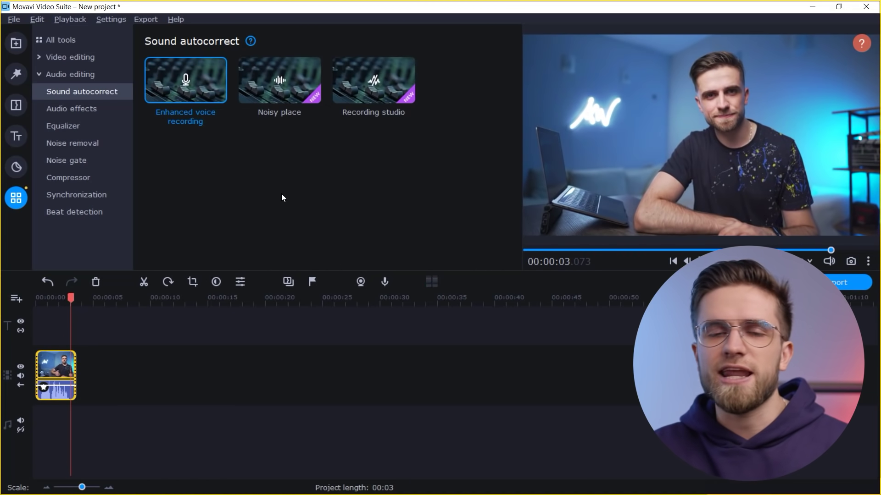
{"action": "key", "text": "ctrl+z"}
Step: Audition the Noisy place preset on the clip, then undo it
{"action": "left_click", "coordinate": [273, 89]}
{"action": "left_click", "coordinate": [39, 299]}
{"action": "key", "text": "space"}
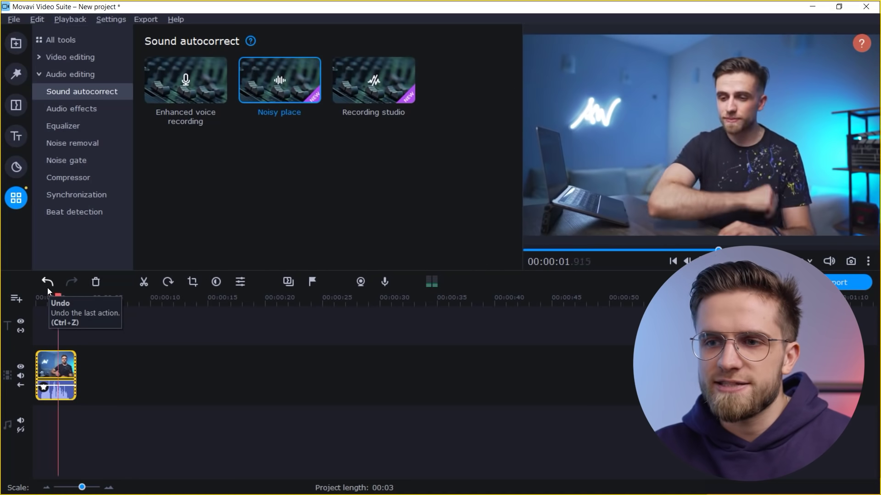
{"action": "key", "text": "space"}
{"action": "key", "text": "ctrl+z"}
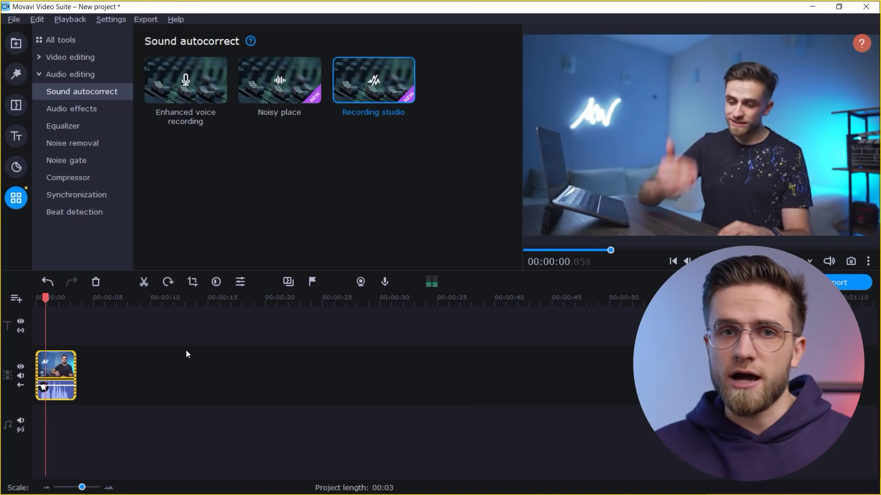
{"action": "key", "text": "space"}
Step: In Clip properties, turn off Noise removal, then remove the Recording studio effect
{"action": "left_click", "coordinate": [239, 283]}
{"action": "left_click", "coordinate": [121, 60]}
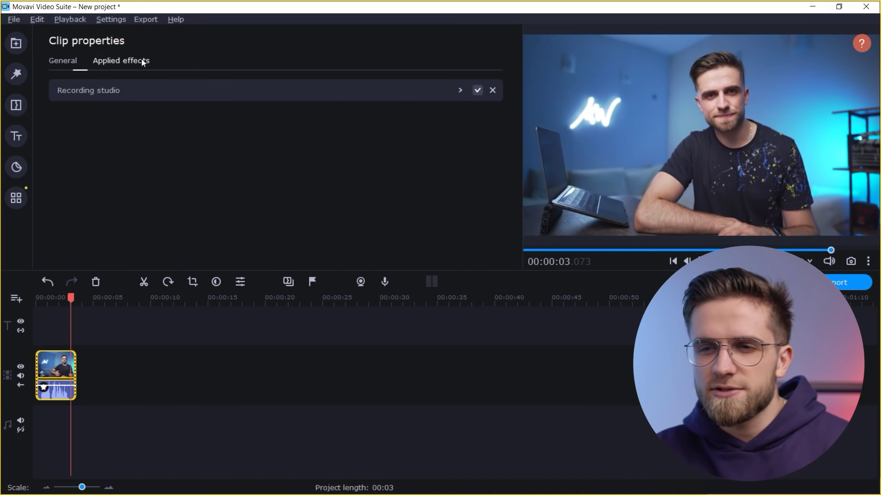
{"action": "left_click", "coordinate": [460, 91]}
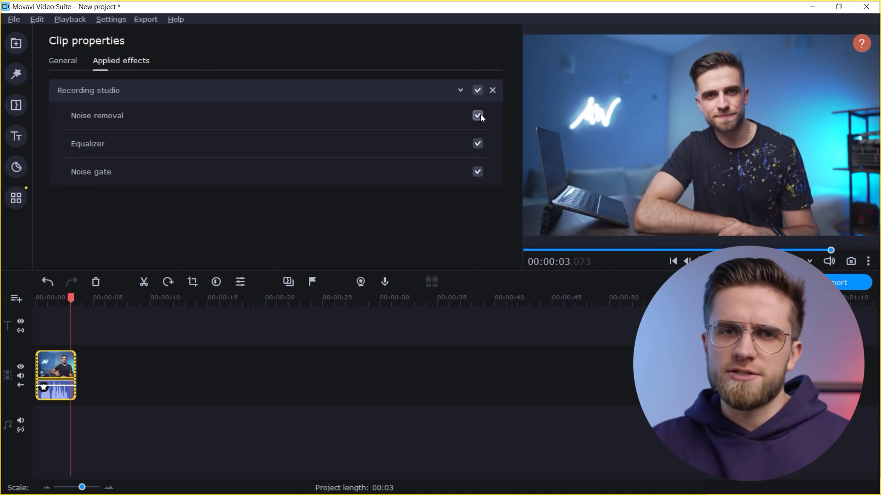
{"action": "left_click", "coordinate": [478, 172]}
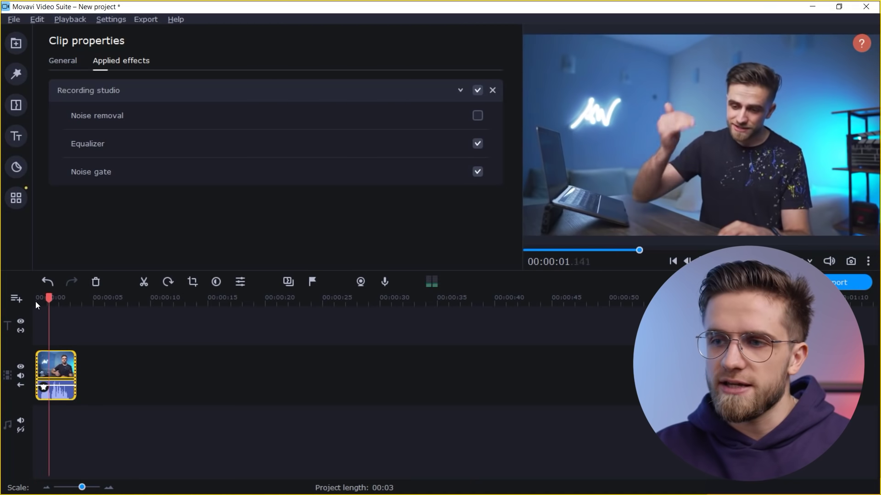
{"action": "key", "text": "space"}
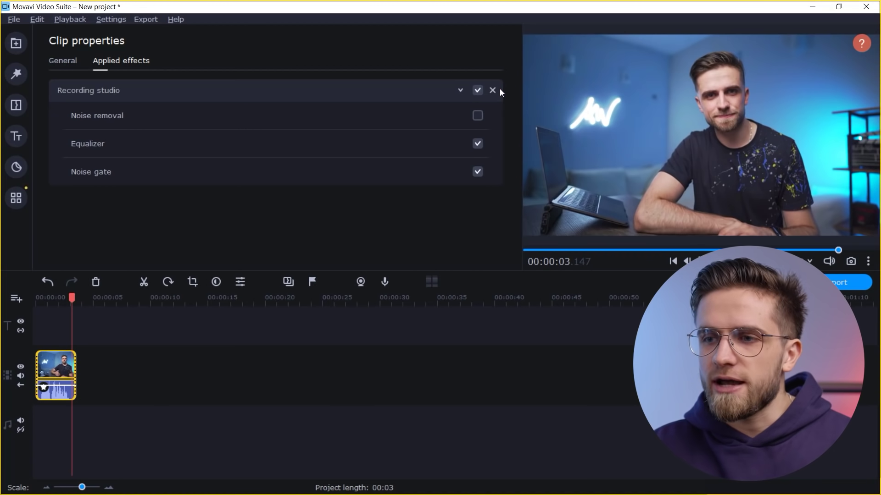
{"action": "left_click", "coordinate": [492, 90]}
Step: Audition a noise gate threshold of -15,1 dB, then lower it again
{"action": "left_click", "coordinate": [15, 205]}
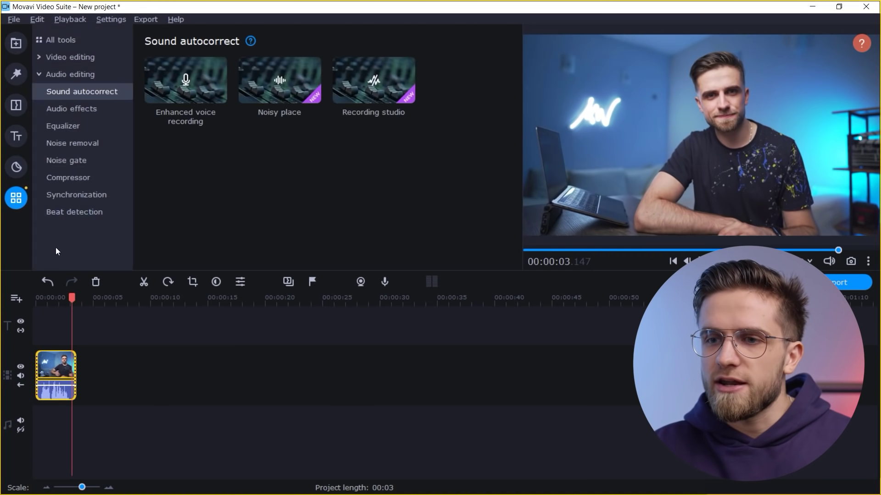
{"action": "left_click", "coordinate": [90, 161]}
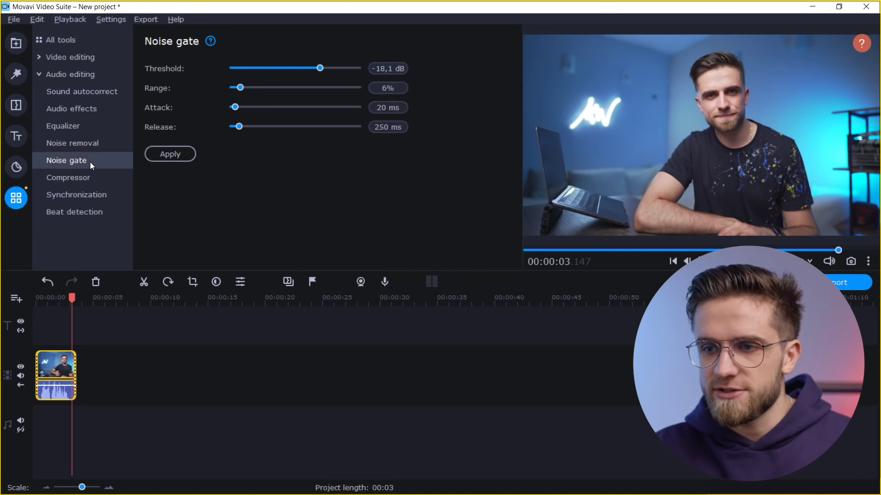
{"action": "left_click", "coordinate": [95, 178]}
{"action": "key", "text": "Up"}
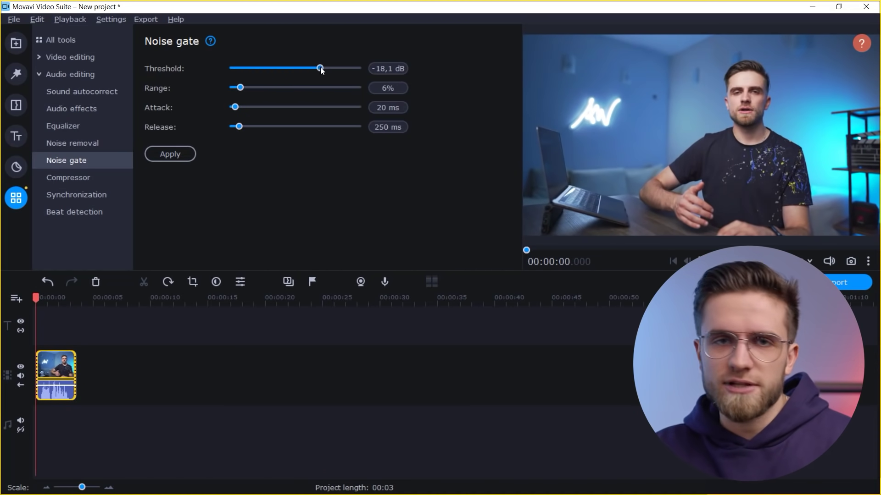
{"action": "left_click_drag", "start_coordinate": [321, 67], "coordinate": [326, 71]}
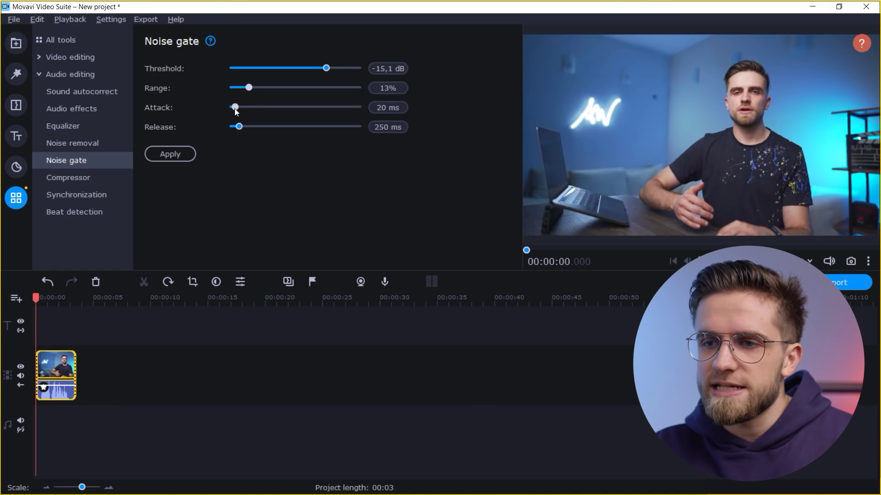
{"action": "key", "text": "space"}
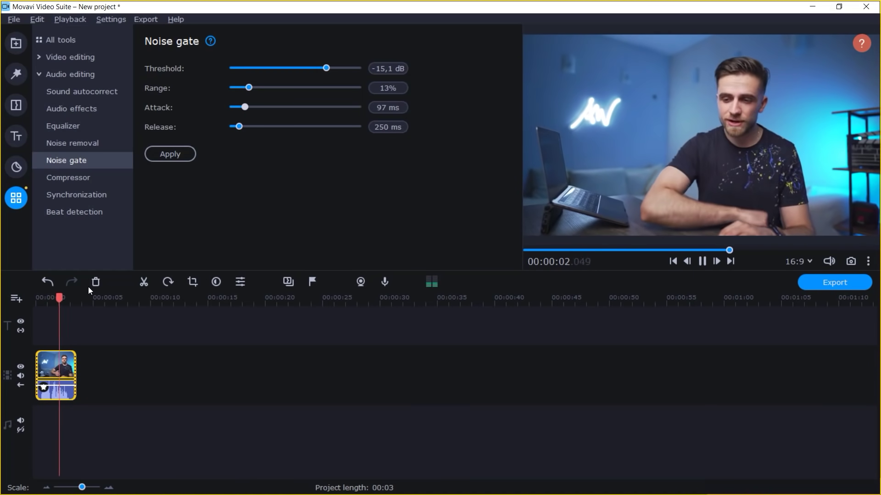
{"action": "left_click_drag", "start_coordinate": [330, 67], "coordinate": [323, 69]}
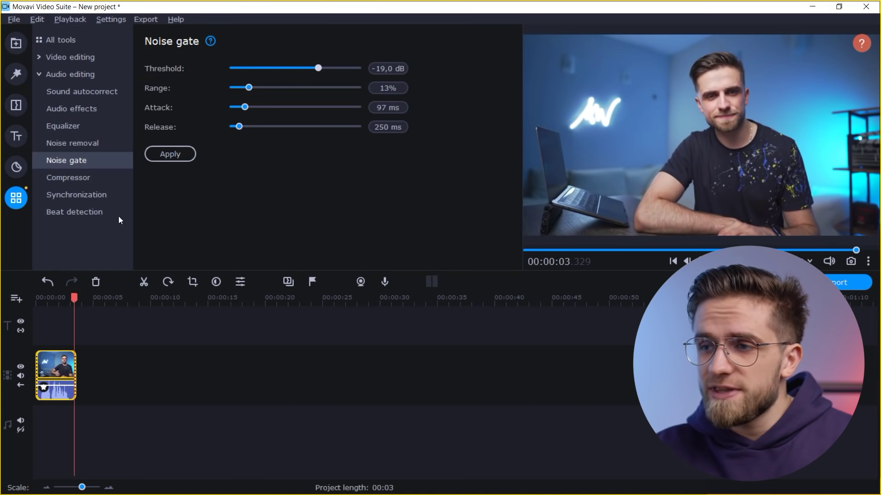
Step: Set compressor attack 135 ms, release 680 ms, ratio 7,5:1 and +2,3 dB output gain, then preview
{"action": "left_click", "coordinate": [82, 182]}
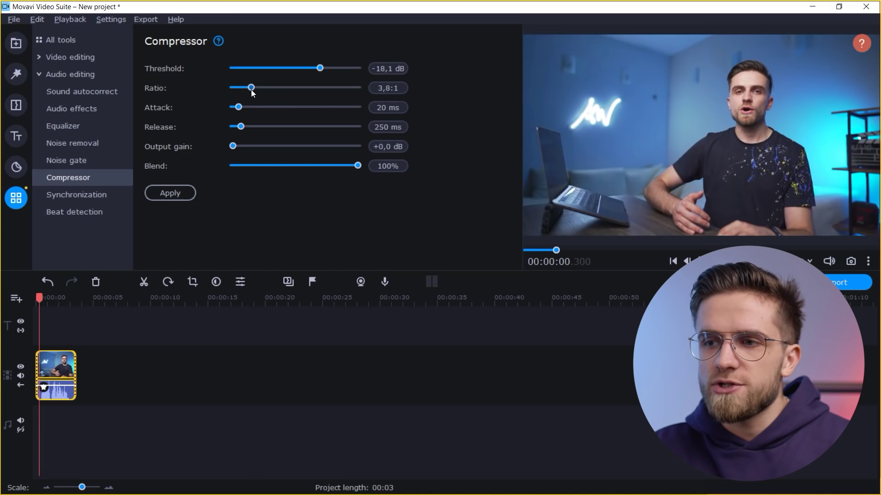
{"action": "left_click_drag", "start_coordinate": [252, 107], "coordinate": [253, 126]}
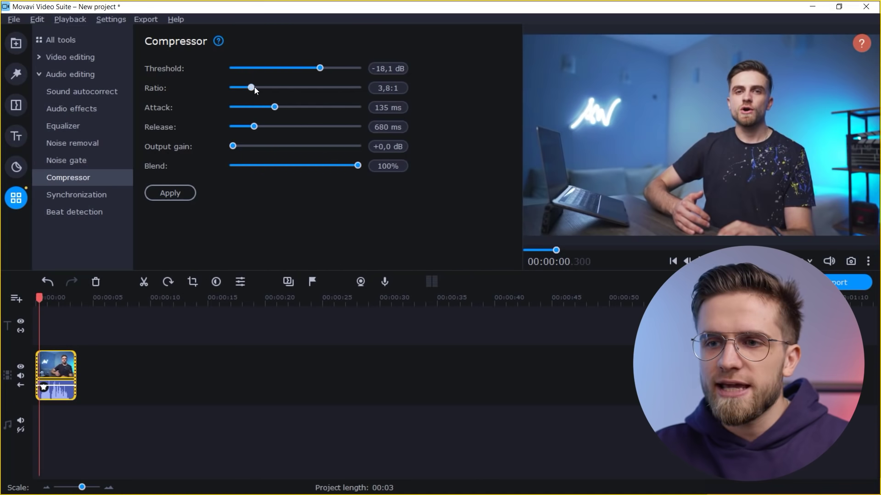
{"action": "left_click_drag", "start_coordinate": [253, 87], "coordinate": [276, 87]}
{"action": "left_click_drag", "start_coordinate": [232, 146], "coordinate": [240, 146]}
{"action": "key", "text": "space"}
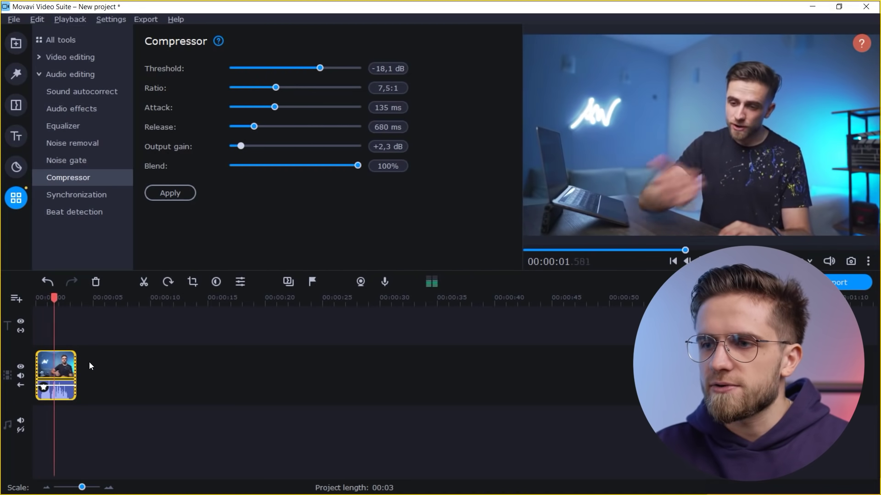
{"action": "key", "text": "space"}
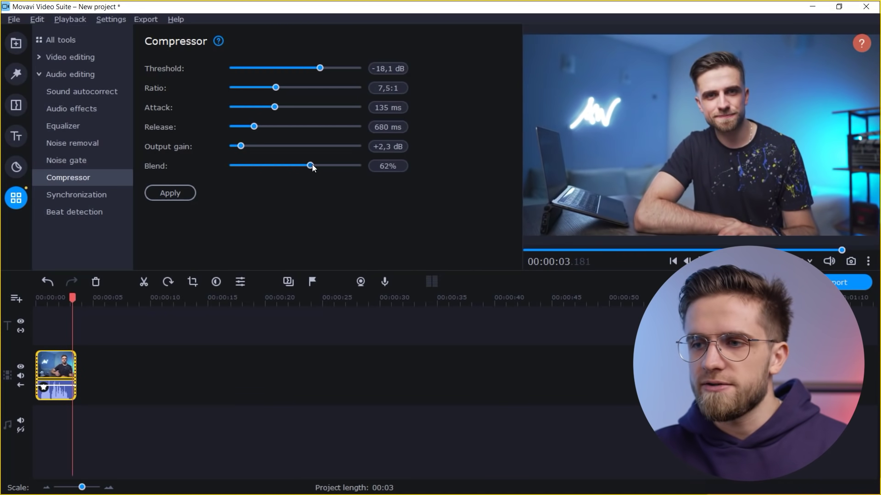
{"action": "left_click", "coordinate": [38, 298]}
{"action": "key", "text": "space"}
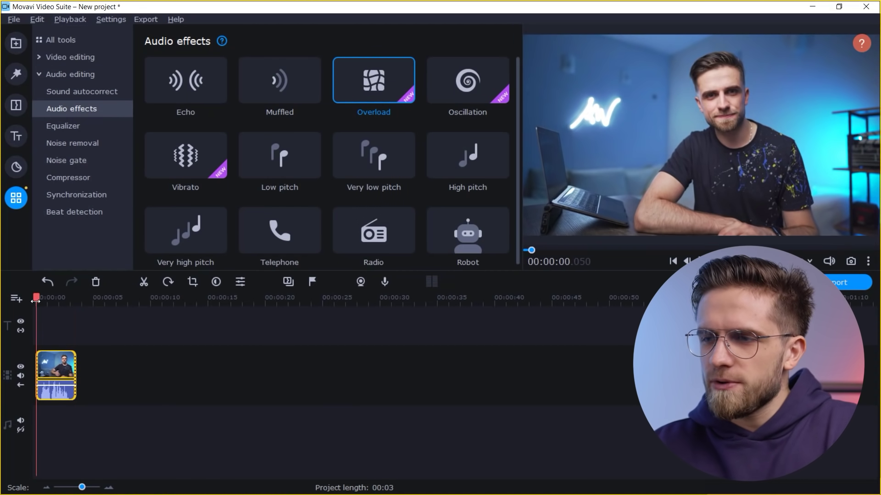
Step: Audition the Overload and Oscillation audio effects on the clip, undoing each
{"action": "key", "text": "space"}
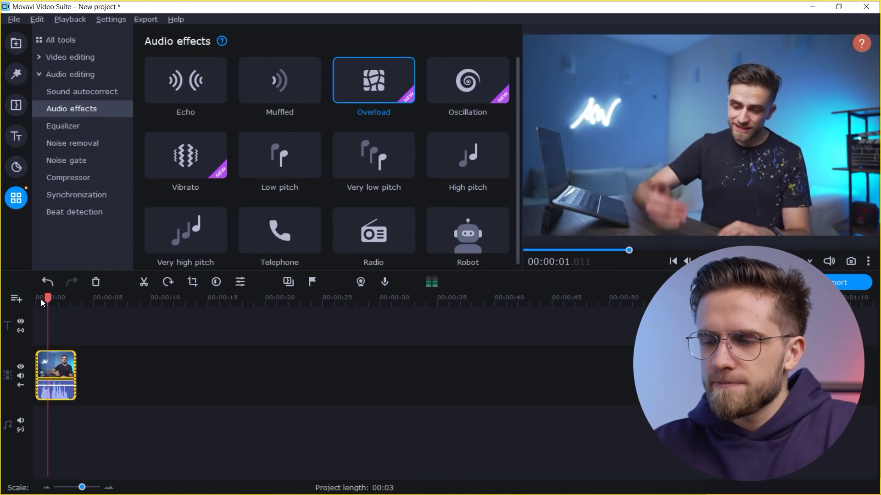
{"action": "key", "text": "space"}
{"action": "left_click_drag", "start_coordinate": [377, 84], "coordinate": [53, 366]}
{"action": "left_click_drag", "start_coordinate": [49, 298], "coordinate": [39, 297]}
{"action": "key", "text": "space"}
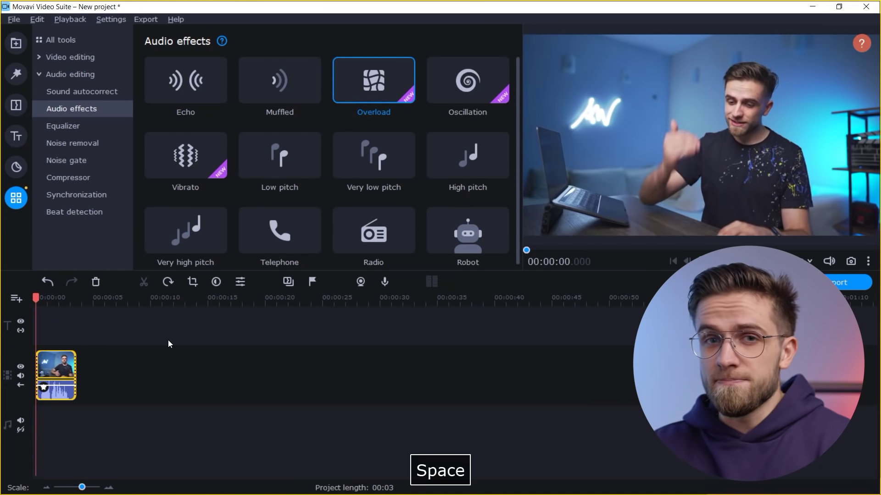
{"action": "key", "text": "ctrl+z"}
{"action": "left_click_drag", "start_coordinate": [468, 80], "coordinate": [69, 390]}
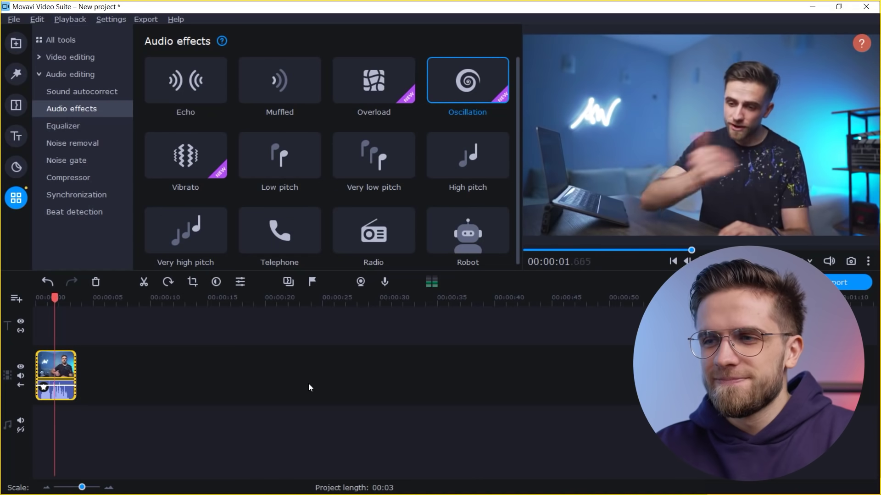
{"action": "key", "text": "ctrl+z"}
Step: Apply the Vibrato effect to the clip and reduce its strength to 57%
{"action": "left_click_drag", "start_coordinate": [170, 164], "coordinate": [61, 362]}
{"action": "key", "text": "space"}
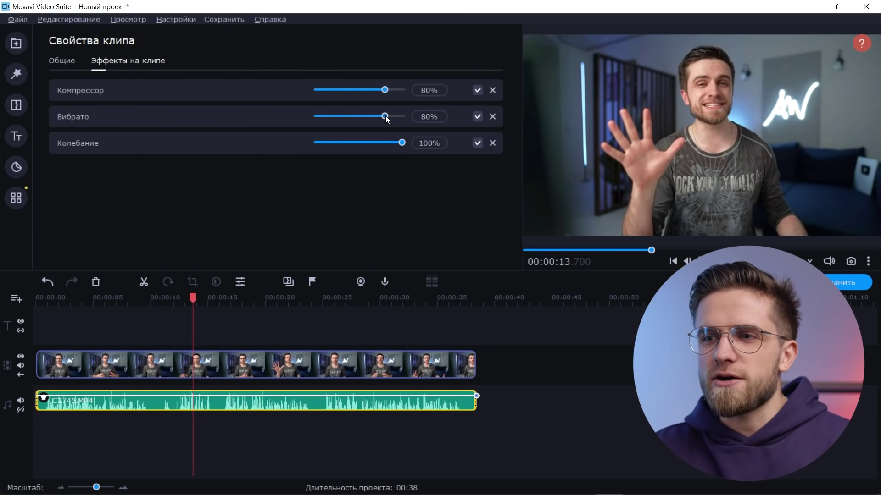
{"action": "mouse_move", "coordinate": [386, 116]}
{"action": "left_mouse_down"}
{"action": "mouse_move", "coordinate": [354, 115]}
{"action": "mouse_move", "coordinate": [374, 117]}
{"action": "left_mouse_up"}
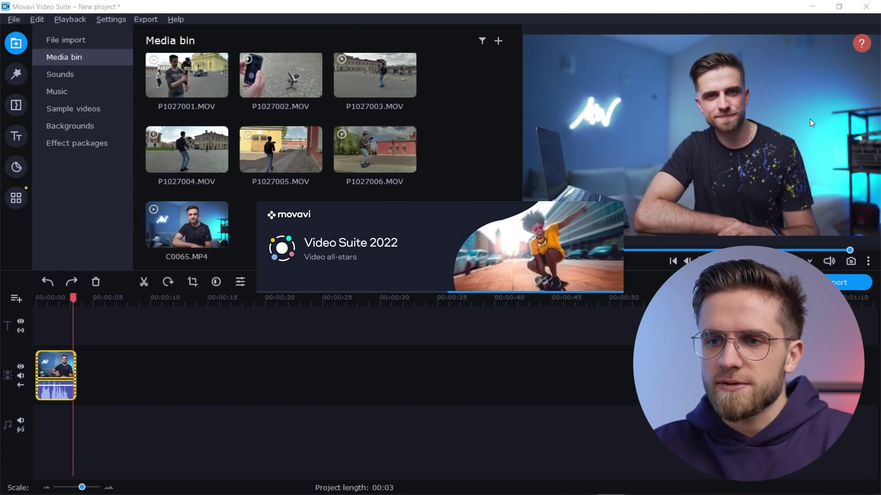
Step: Minimize the Movavi Video Suite editor window to reveal the desktop
{"action": "left_click", "coordinate": [812, 6]}
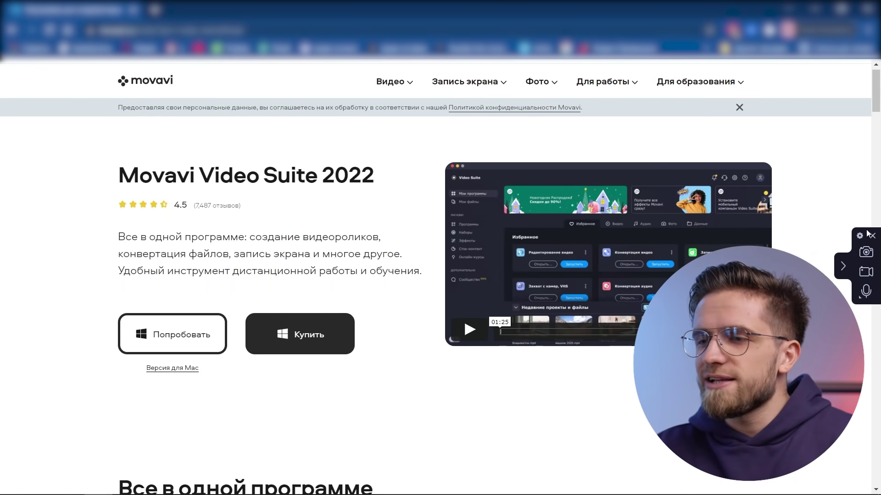
Step: Move the recorder panel higher, collapse and expand it, then start selecting a screen area
{"action": "left_click_drag", "start_coordinate": [856, 266], "coordinate": [878, 283]}
{"action": "left_click_drag", "start_coordinate": [857, 315], "coordinate": [848, 284]}
{"action": "left_click", "coordinate": [846, 275]}
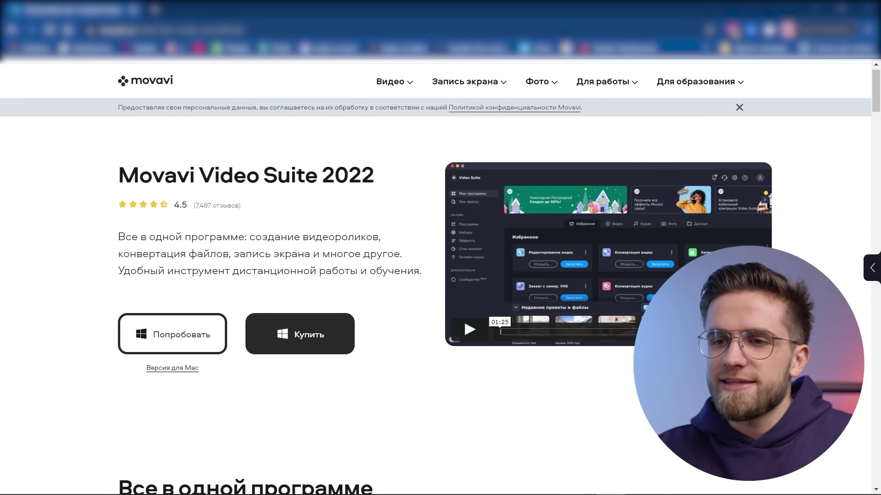
{"action": "left_click", "coordinate": [875, 270]}
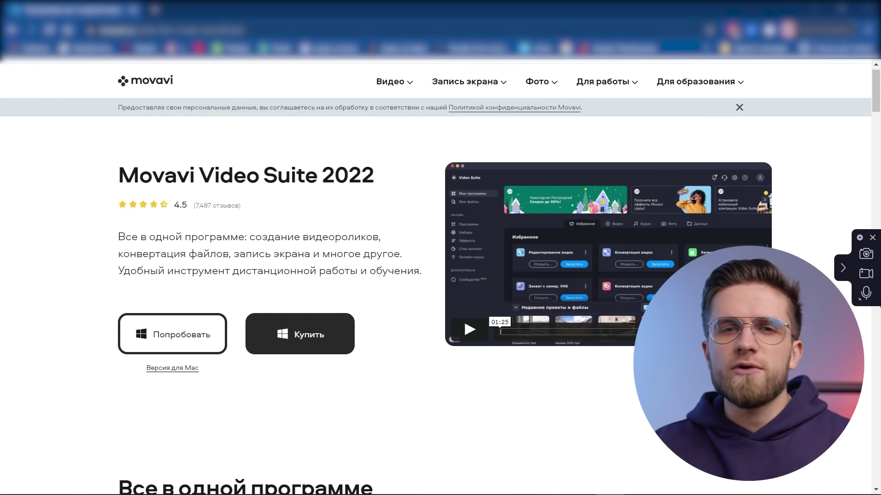
{"action": "left_click", "coordinate": [861, 300]}
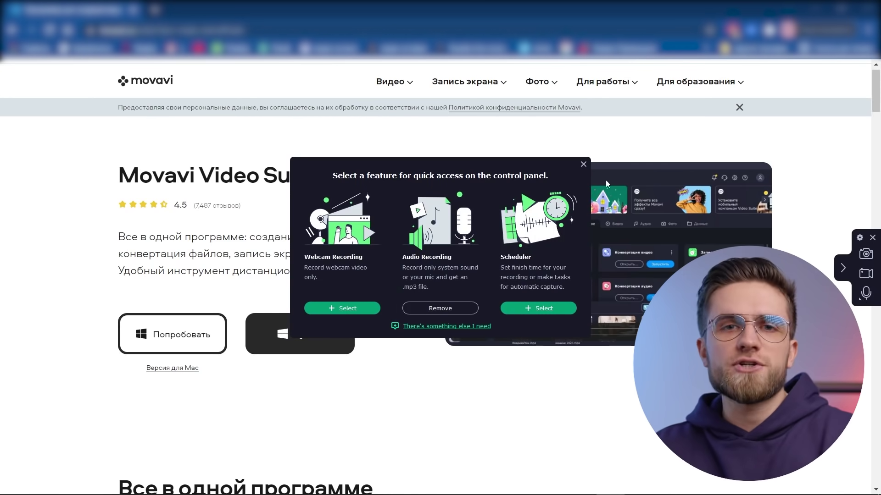
{"action": "left_click", "coordinate": [583, 164]}
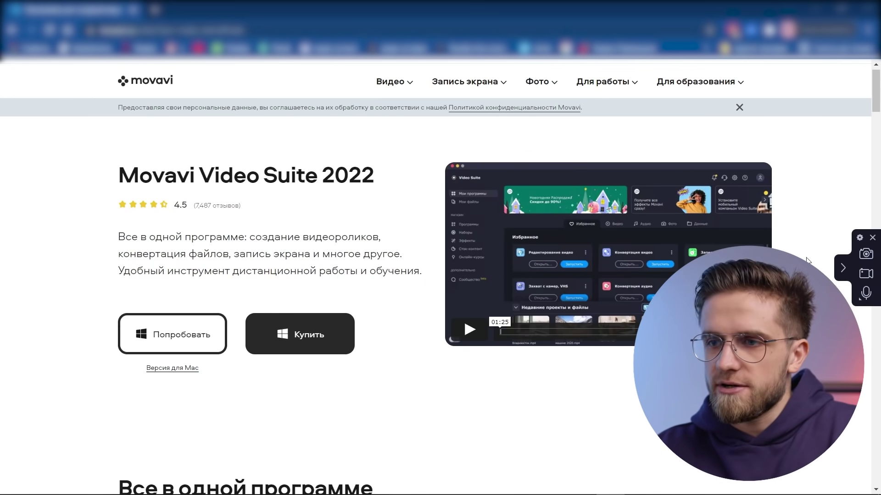
{"action": "left_click", "coordinate": [866, 275]}
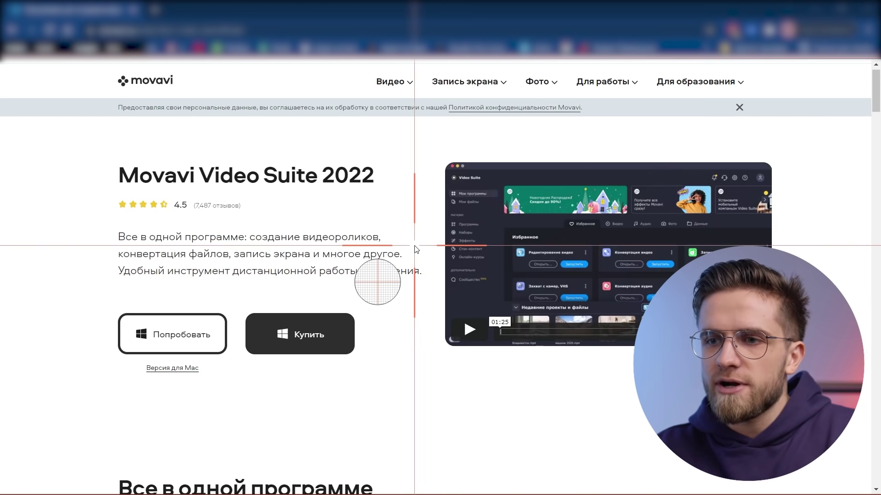
Step: Capture the whole screen and enable the microphone, checking its input device list
{"action": "left_click", "coordinate": [417, 250]}
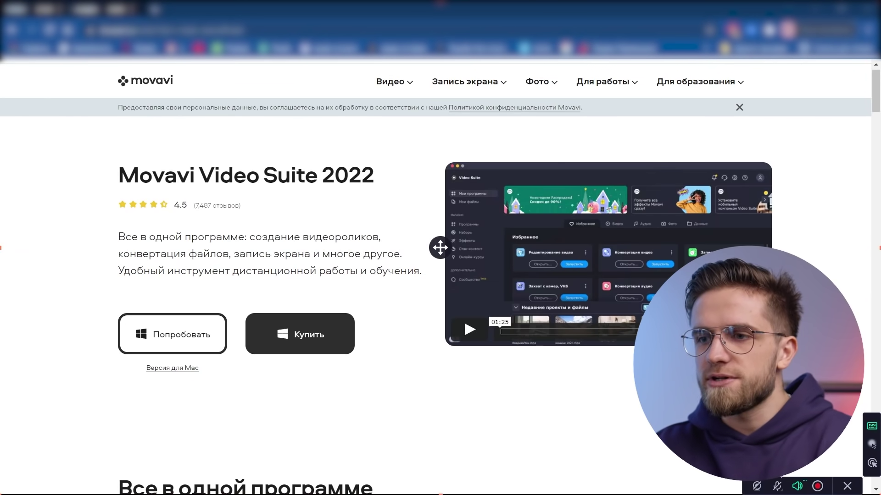
{"action": "left_click", "coordinate": [777, 486]}
{"action": "left_click", "coordinate": [783, 482]}
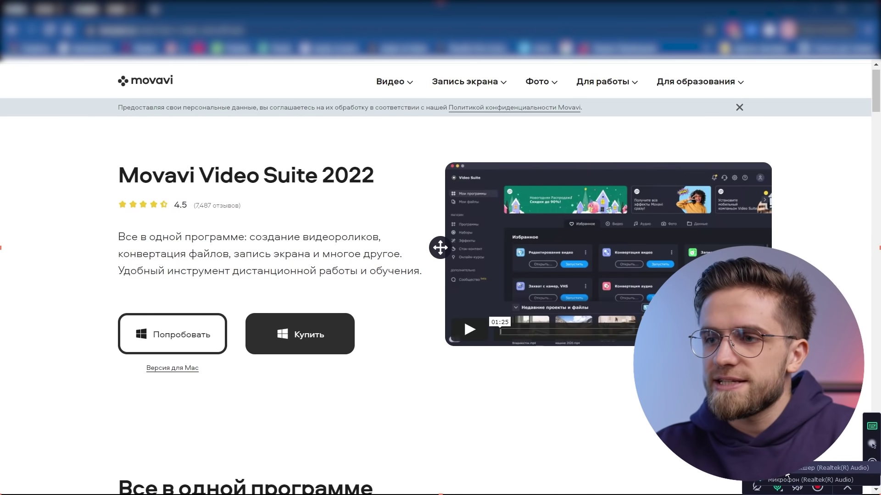
{"action": "left_click", "coordinate": [780, 489]}
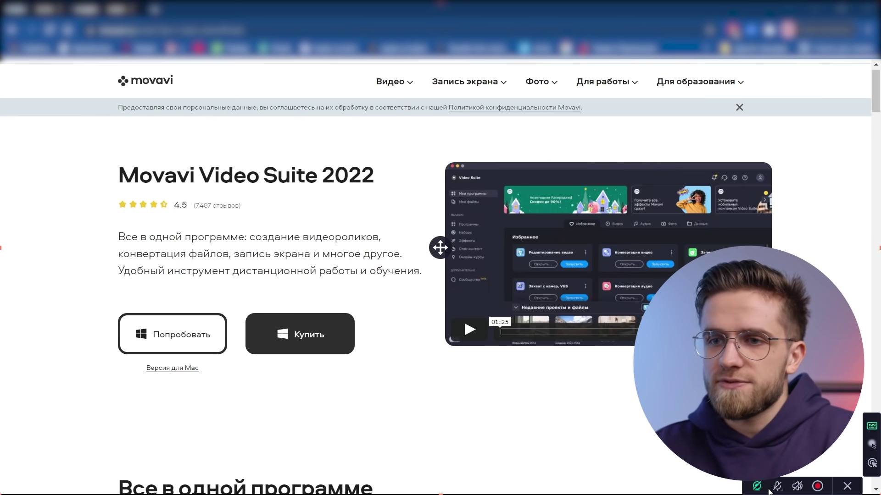
Step: Turn on the webcam overlay and try its preview at lower left in medium and small sizes
{"action": "left_click", "coordinate": [770, 490]}
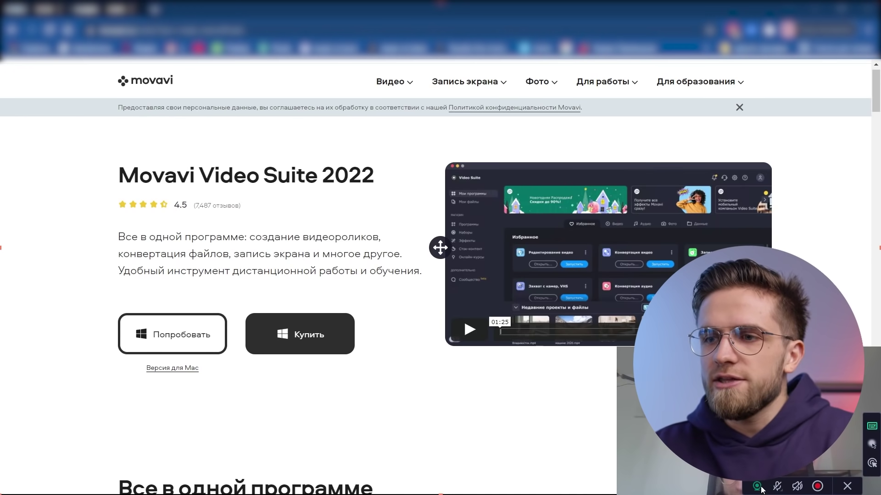
{"action": "left_click", "coordinate": [758, 487]}
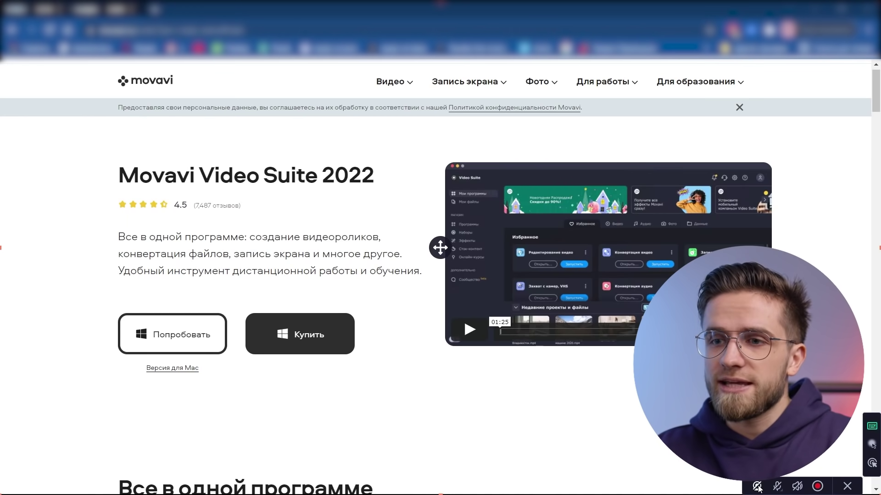
{"action": "left_click", "coordinate": [757, 488]}
{"action": "left_click_drag", "start_coordinate": [751, 490], "coordinate": [134, 491]}
{"action": "left_click", "coordinate": [131, 489]}
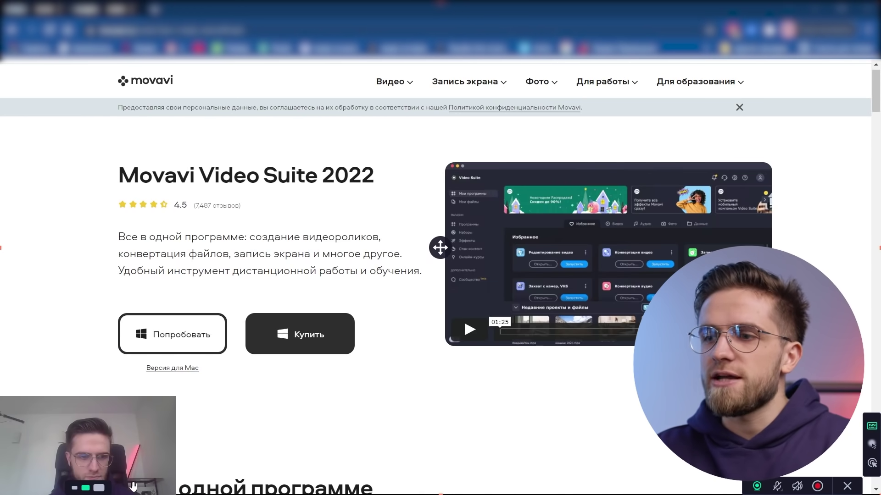
{"action": "left_click", "coordinate": [74, 488]}
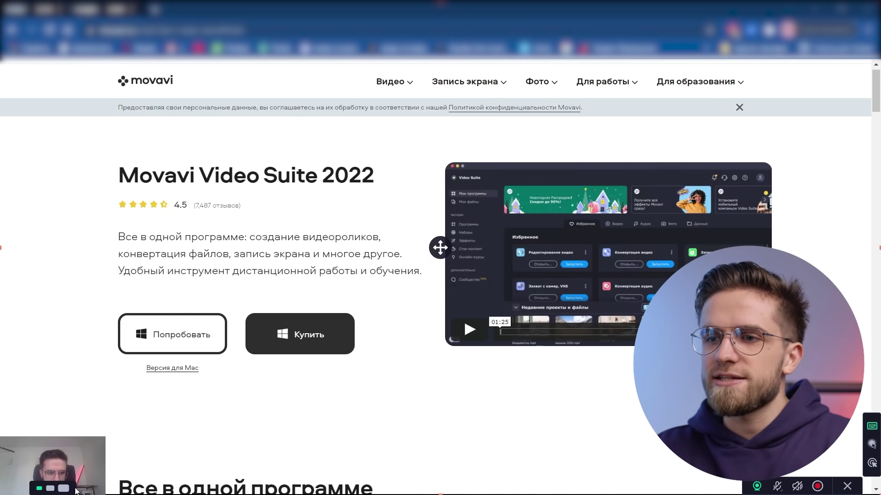
Step: Try the webcam preview at top right and bottom centre, then disable it and enable system sound
{"action": "left_click_drag", "start_coordinate": [43, 492], "coordinate": [874, 42]}
{"action": "left_click", "coordinate": [833, 54]}
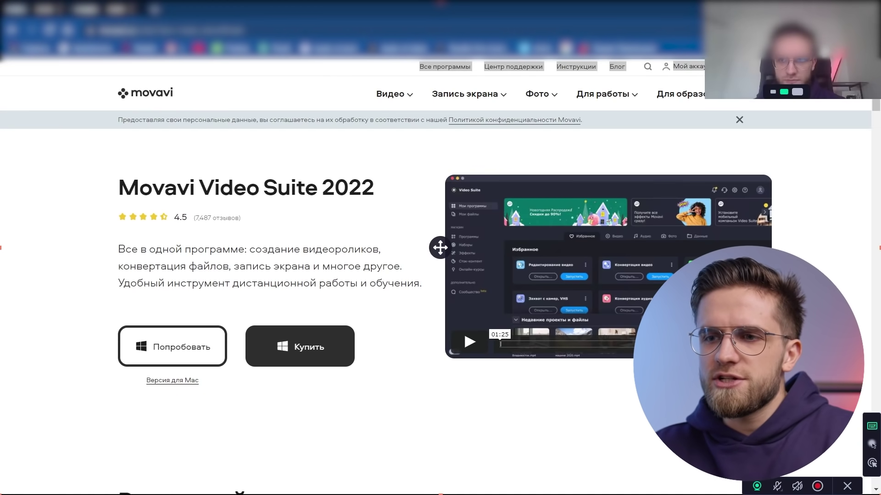
{"action": "left_click_drag", "start_coordinate": [791, 76], "coordinate": [87, 471]}
{"action": "left_click", "coordinate": [99, 487]}
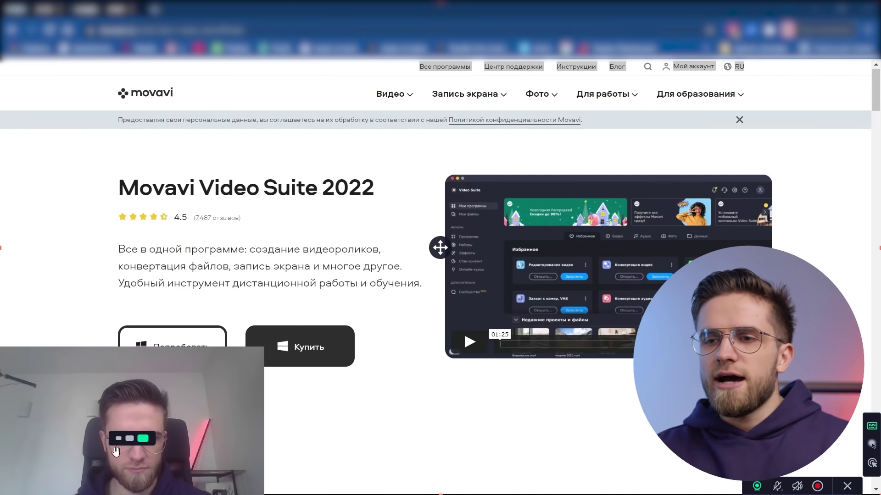
{"action": "left_click_drag", "start_coordinate": [134, 393], "coordinate": [750, 393]}
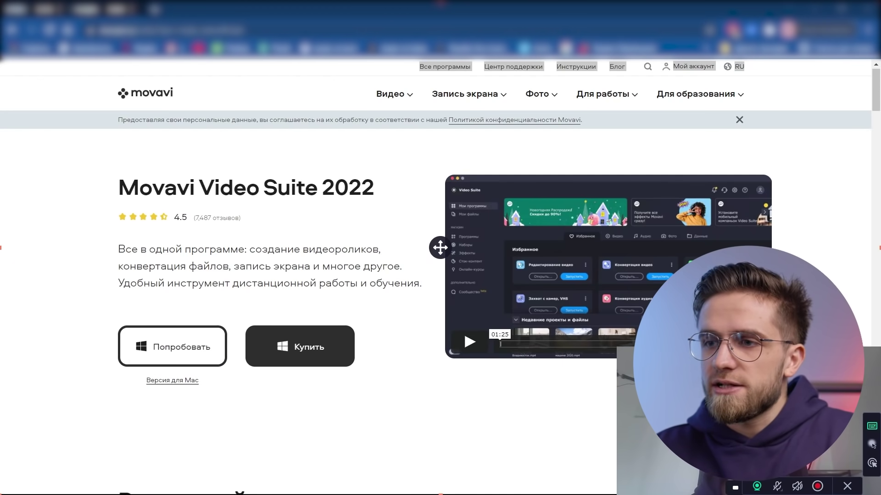
{"action": "left_click", "coordinate": [757, 486]}
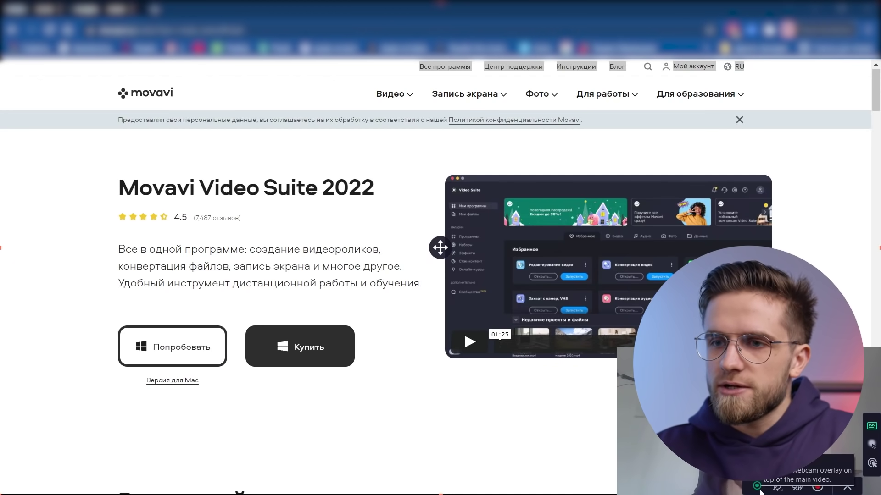
{"action": "left_click", "coordinate": [798, 486]}
Step: Start the screen recording and scroll down through the Movavi website
{"action": "left_click", "coordinate": [818, 486]}
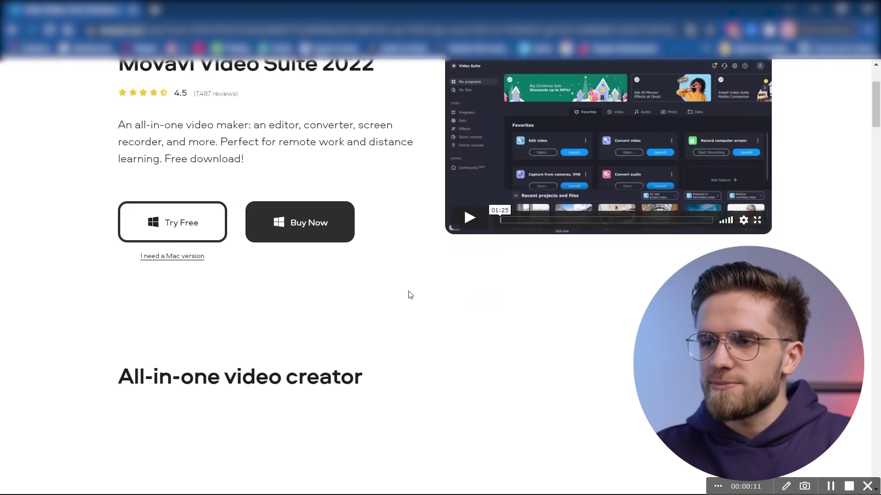
{"action": "scroll", "coordinate": [409, 295], "scroll_direction": "down", "scroll_amount": 10}
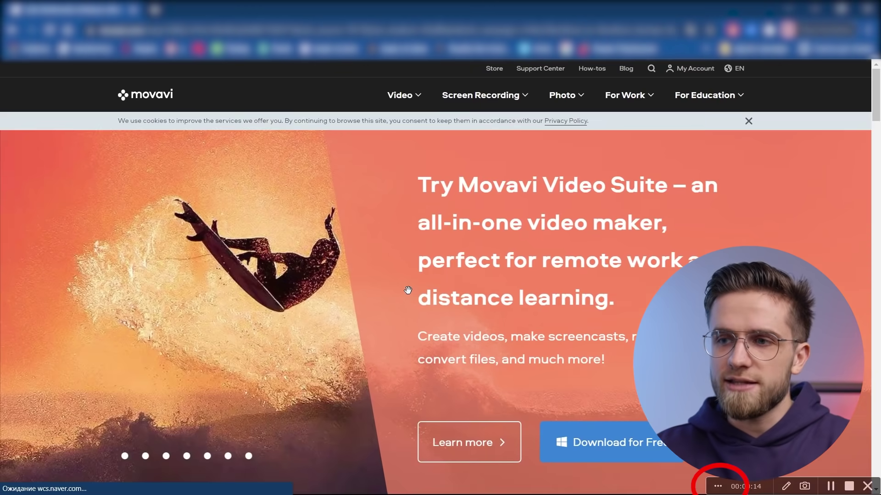
{"action": "scroll", "coordinate": [408, 290], "scroll_direction": "down", "scroll_amount": 5}
{"action": "scroll", "coordinate": [408, 290], "scroll_direction": "down", "scroll_amount": 7}
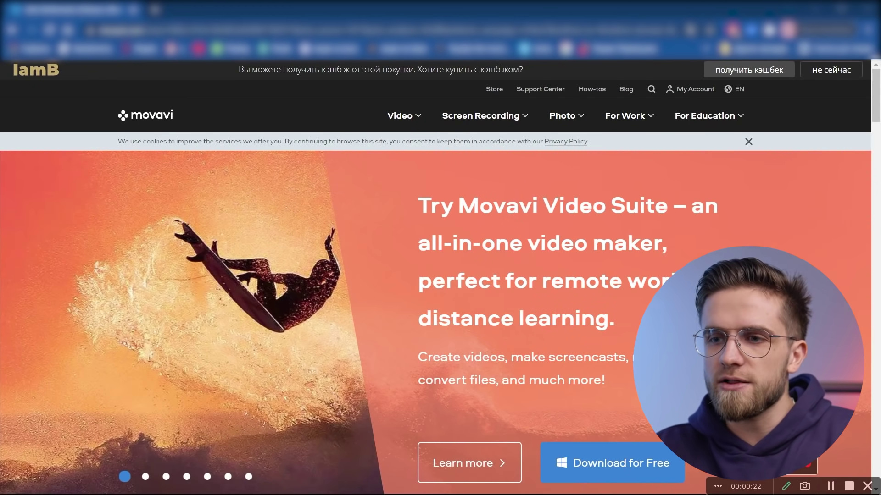
Step: Circle For Education with the red pen, clear the marks, and stop the capture
{"action": "left_click_drag", "start_coordinate": [669, 109], "coordinate": [733, 110]}
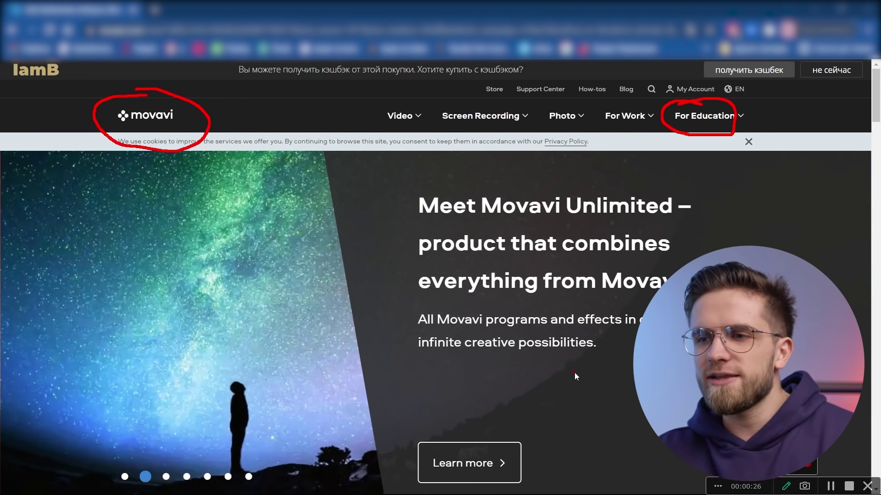
{"action": "left_click", "coordinate": [787, 486]}
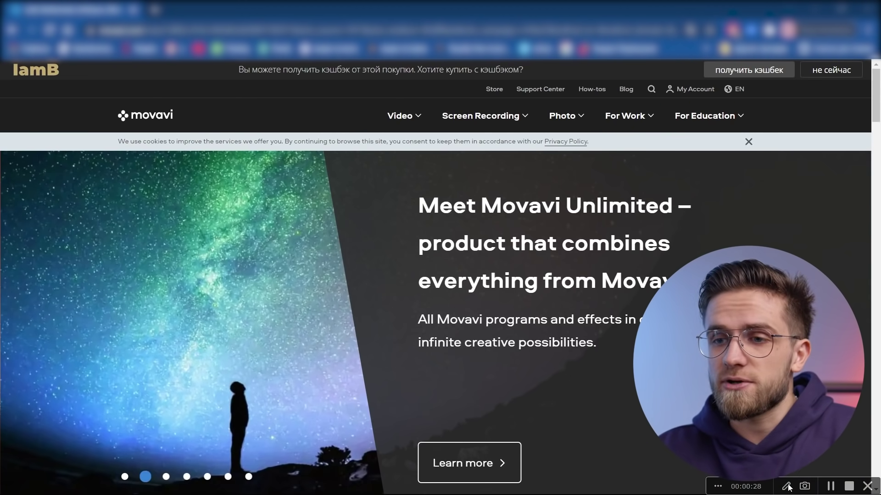
{"action": "left_click", "coordinate": [848, 487]}
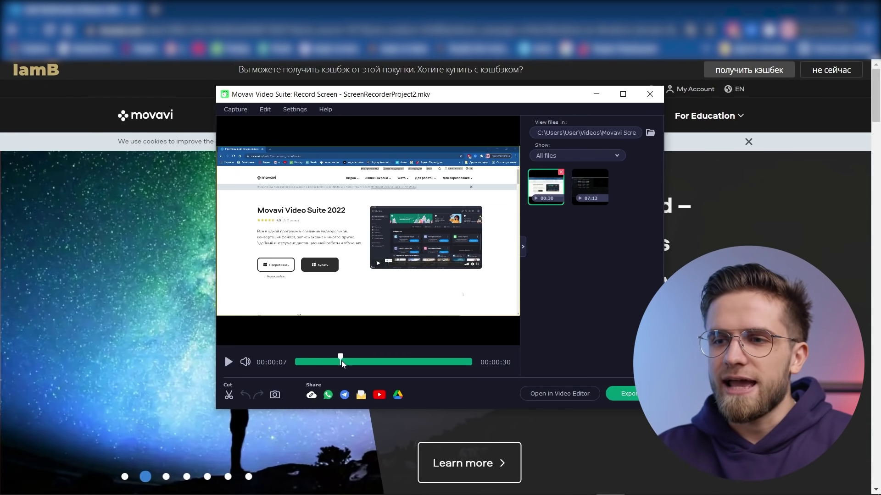
Step: Check the new recording and send it to the video editor, moving the playhead along it
{"action": "left_click_drag", "start_coordinate": [341, 360], "coordinate": [350, 362]}
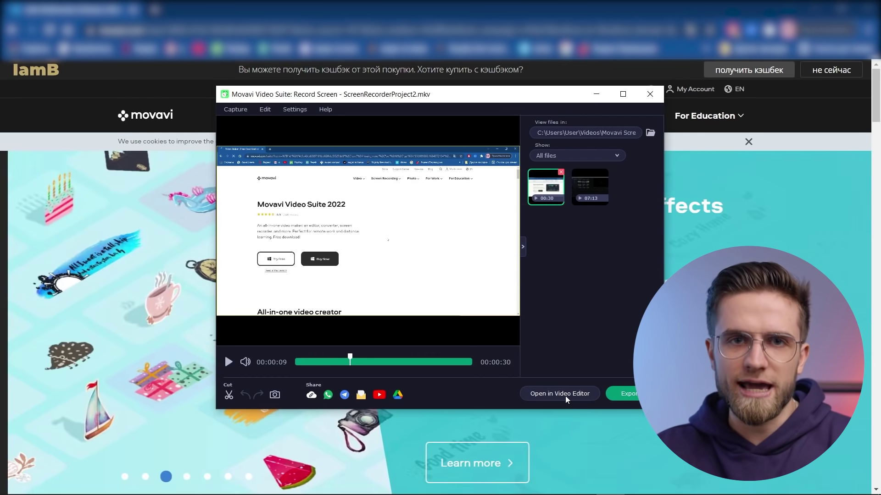
{"action": "left_click", "coordinate": [565, 395]}
{"action": "left_click", "coordinate": [133, 299]}
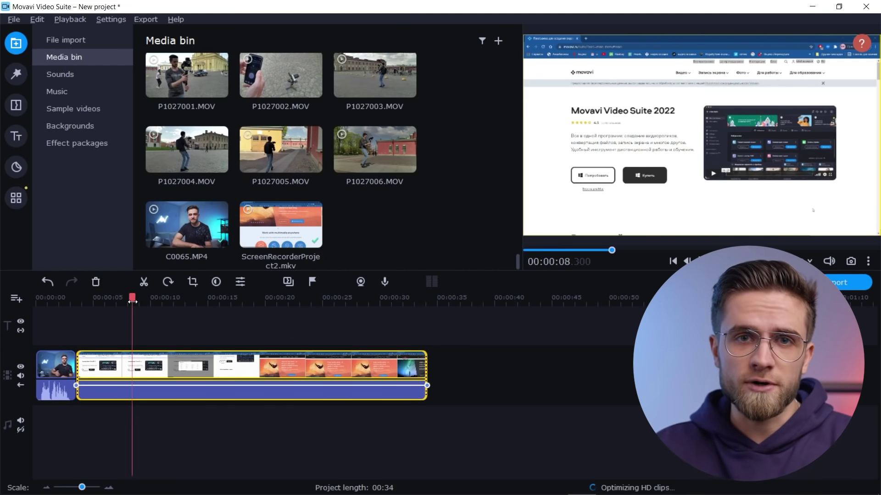
{"action": "left_click_drag", "start_coordinate": [133, 301], "coordinate": [168, 301]}
Step: Trim the clip's end so the project runs 00:30, preview it from 00:00:18, and open Export
{"action": "left_click_drag", "start_coordinate": [427, 368], "coordinate": [388, 367]}
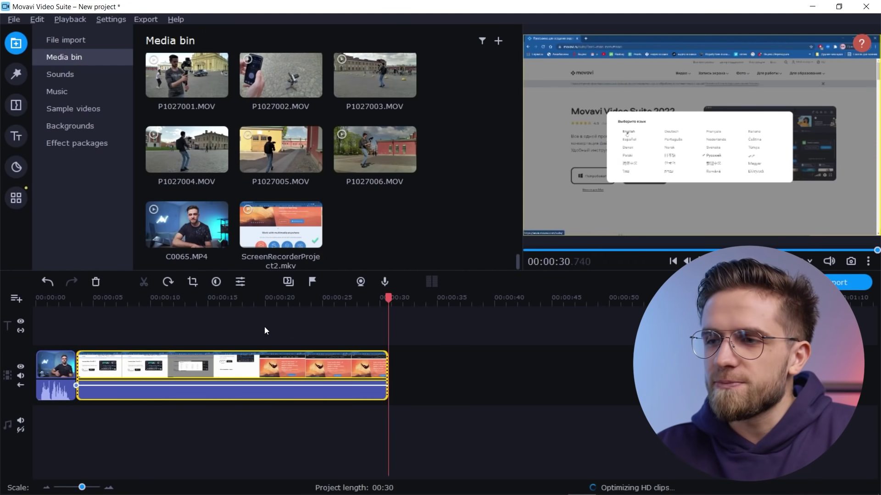
{"action": "left_click", "coordinate": [247, 298]}
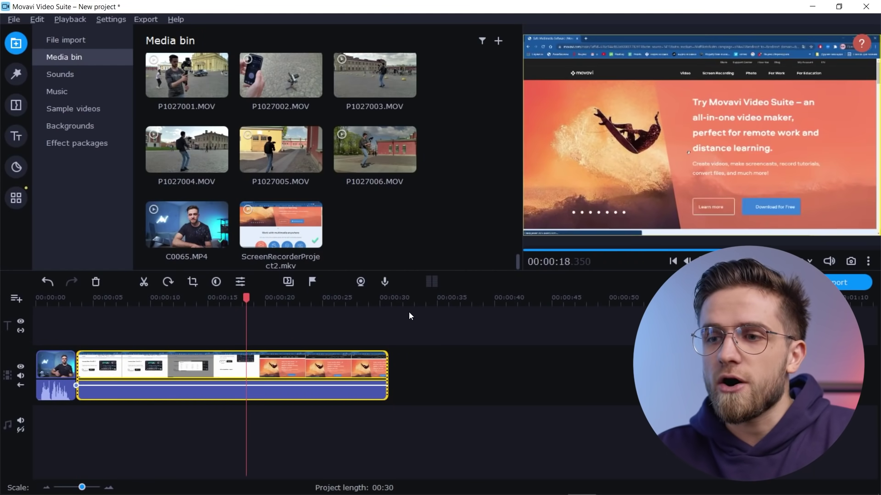
{"action": "key", "text": "space"}
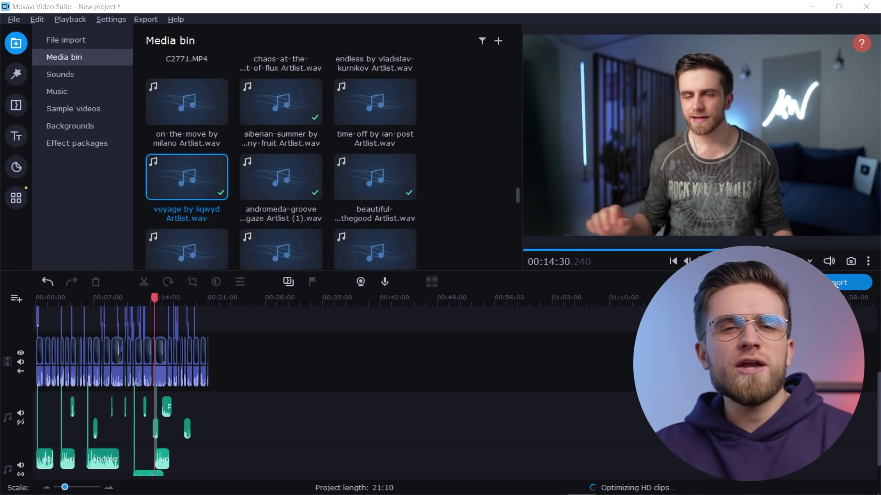
{"action": "left_click", "coordinate": [835, 283]}
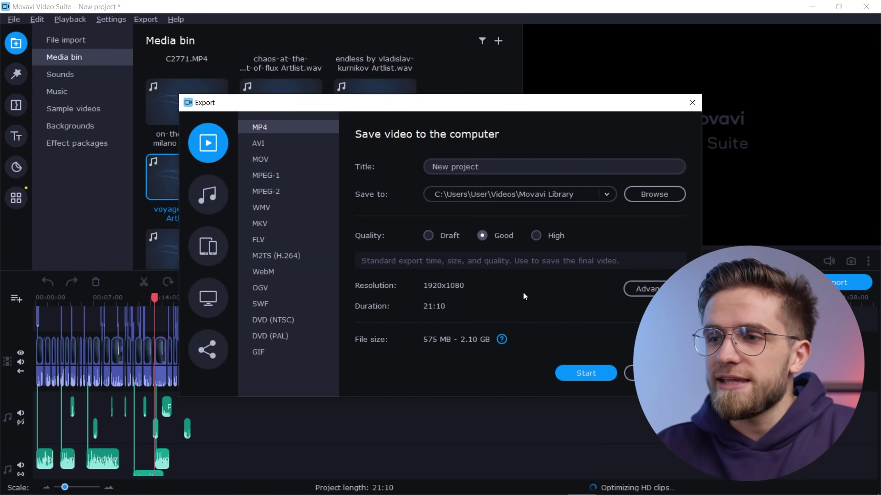
Step: Choose High quality, then in Advanced settings keep H.264 and set the frame rate to 25
{"action": "left_click", "coordinate": [540, 237]}
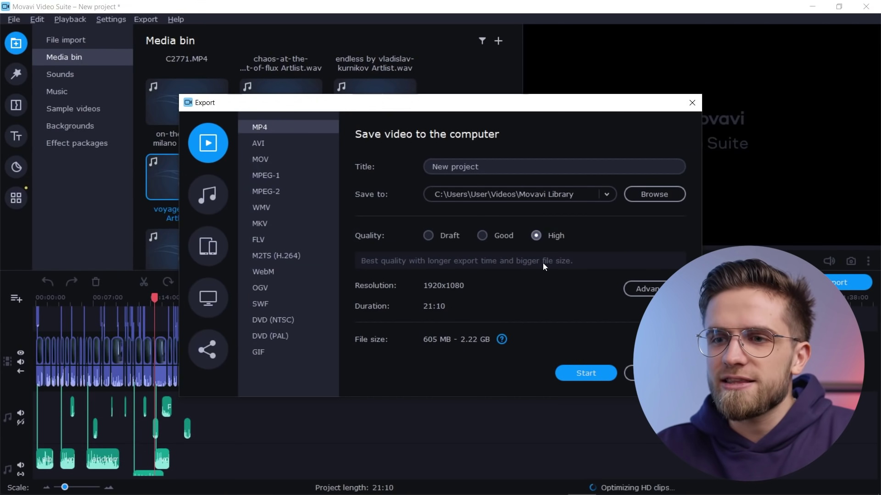
{"action": "left_click", "coordinate": [645, 289]}
{"action": "left_click", "coordinate": [508, 149]}
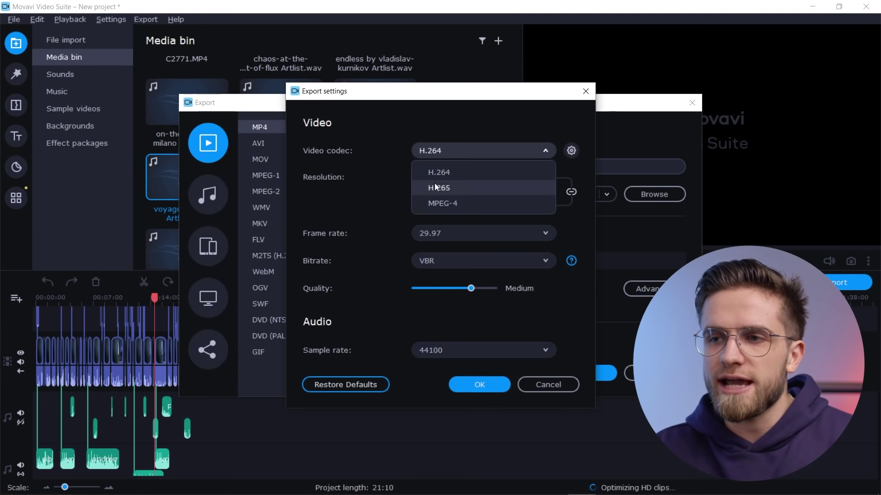
{"action": "left_click", "coordinate": [448, 171]}
{"action": "left_click", "coordinate": [439, 239]}
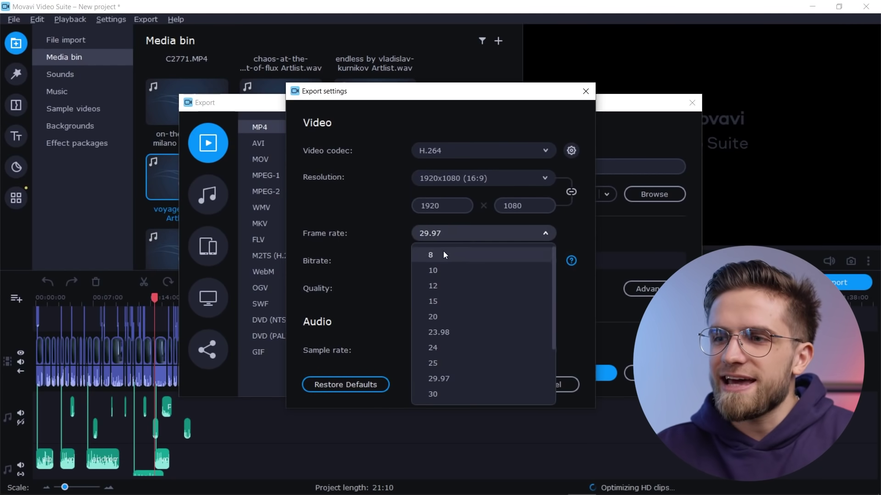
{"action": "left_click", "coordinate": [447, 362]}
Step: Set a custom 25000 Kbps bitrate and 48000 Hz audio sample rate, and apply
{"action": "left_click", "coordinate": [485, 260]}
{"action": "left_click", "coordinate": [467, 297]}
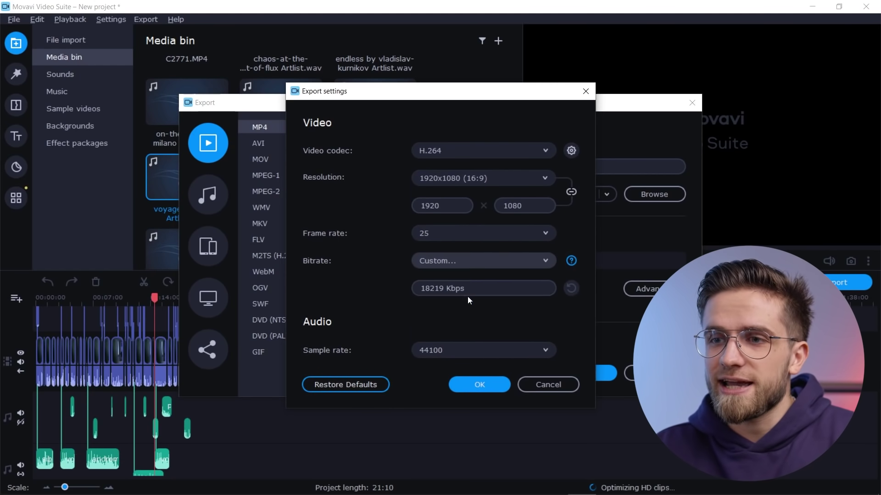
{"action": "left_click_drag", "start_coordinate": [523, 289], "coordinate": [382, 296]}
{"action": "type", "text": "25000"}
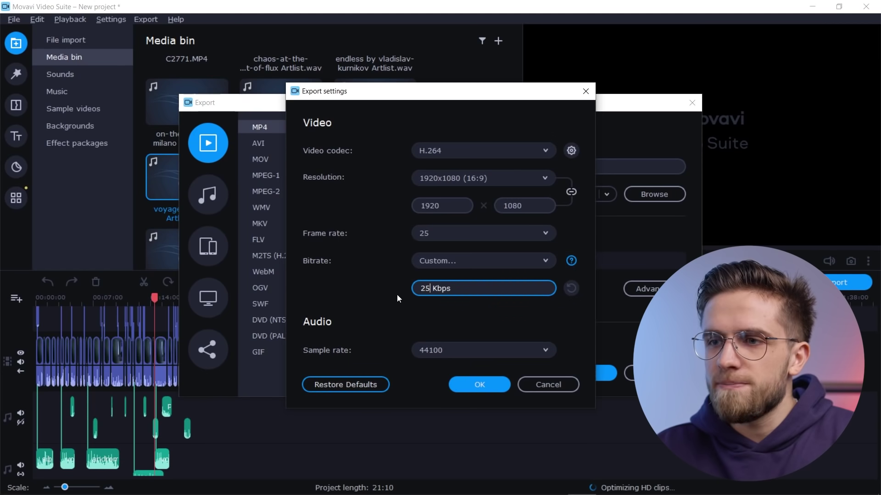
{"action": "left_click", "coordinate": [454, 358]}
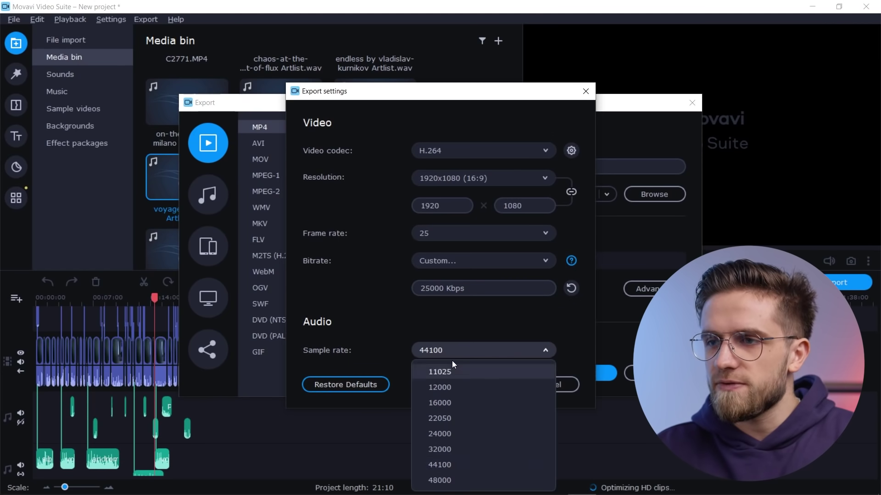
{"action": "left_click", "coordinate": [444, 480]}
{"action": "left_click", "coordinate": [496, 387]}
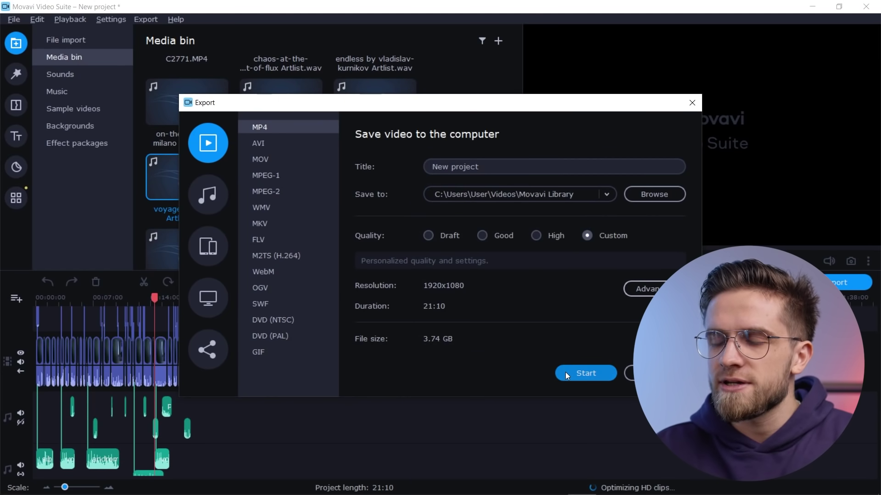